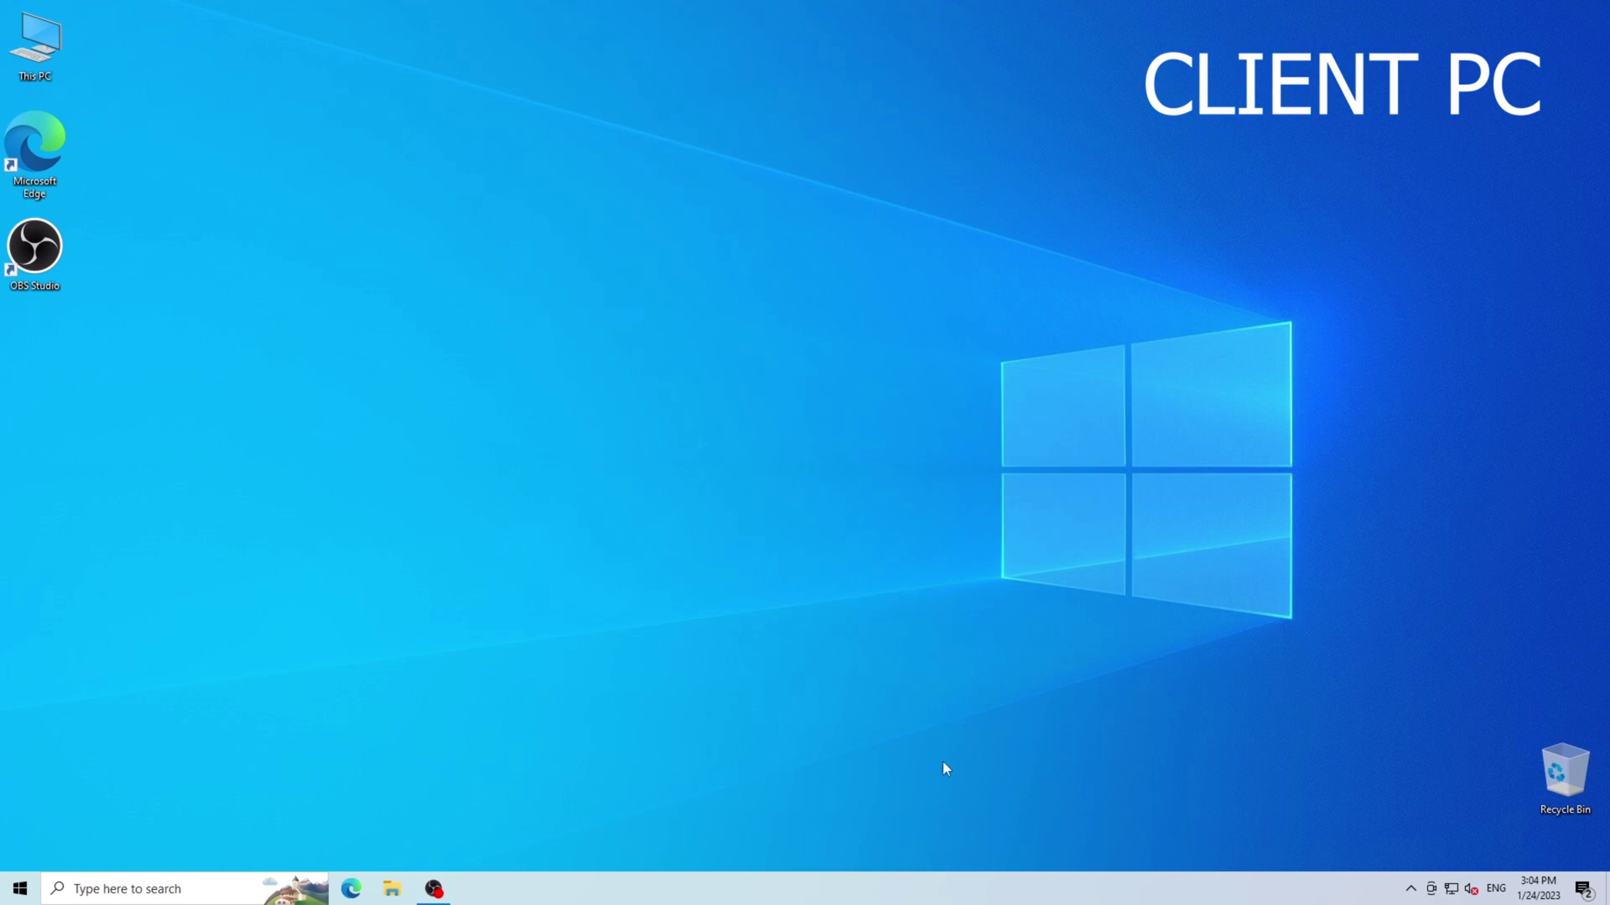
Browse Network to DESKTOP-BUF66JQ and open its HP LaserJet P2015 Series printer share
double_click(57, 54)
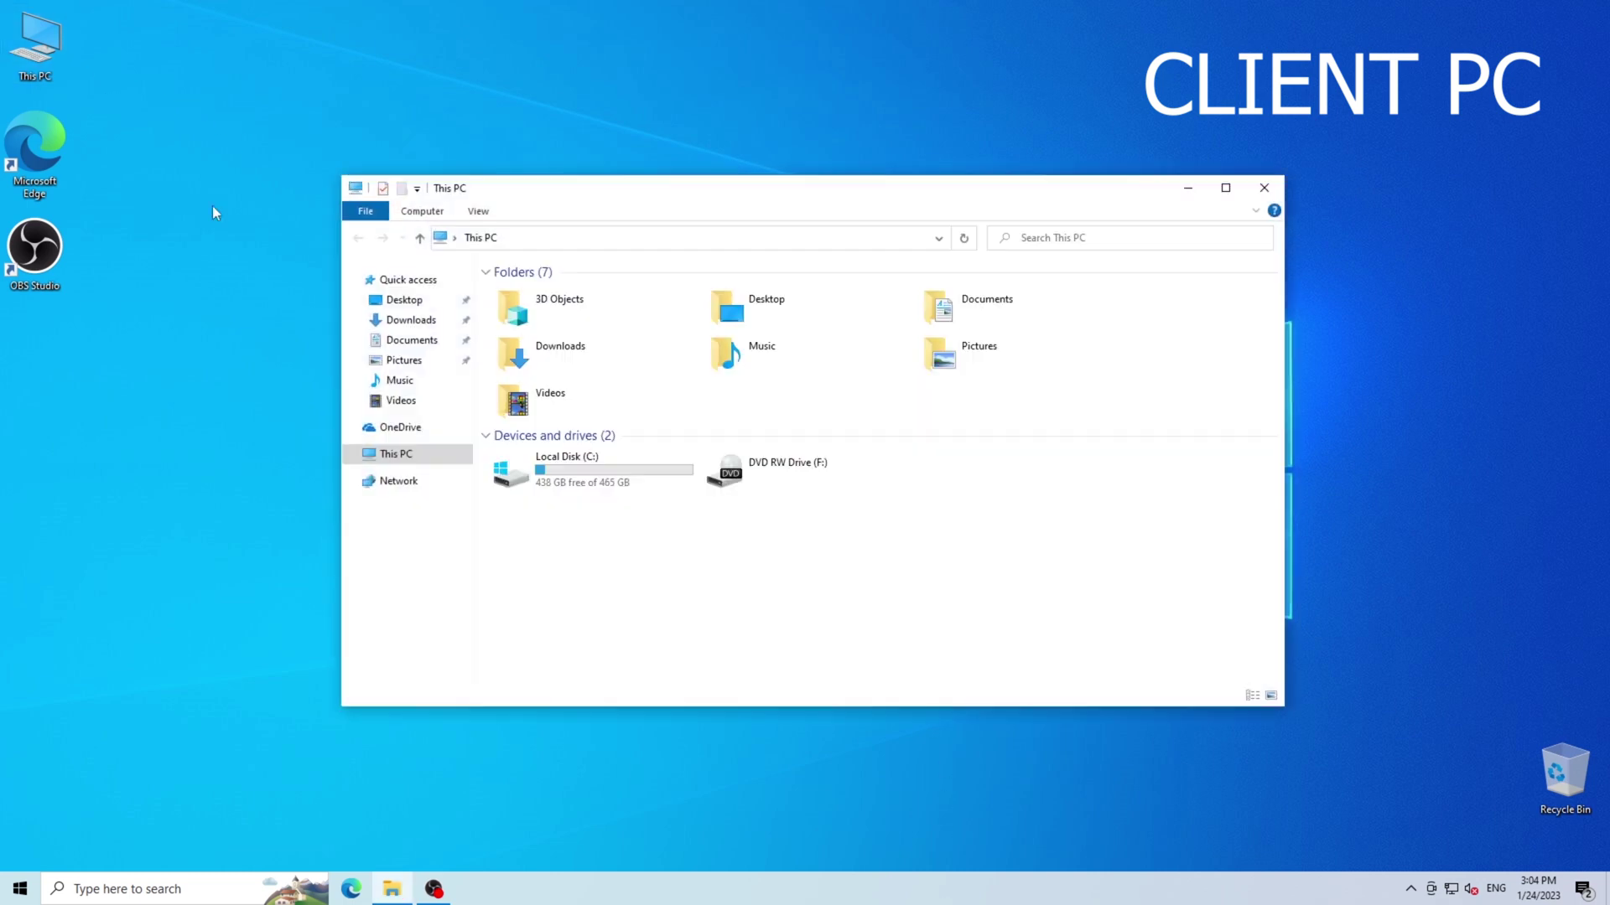
click(352, 480)
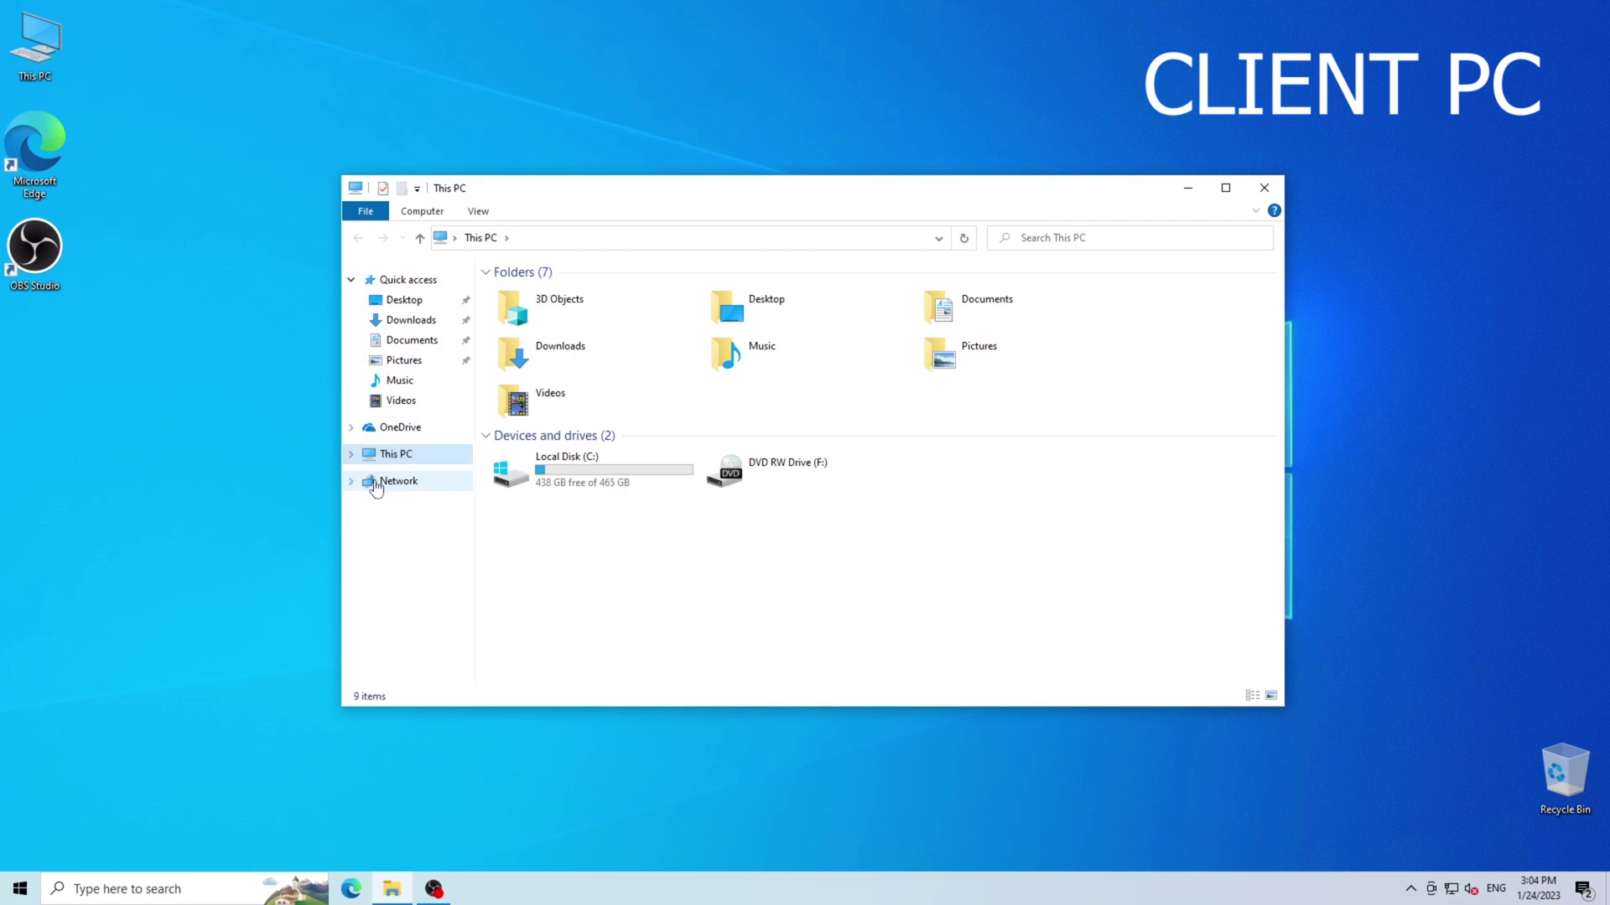
click(372, 482)
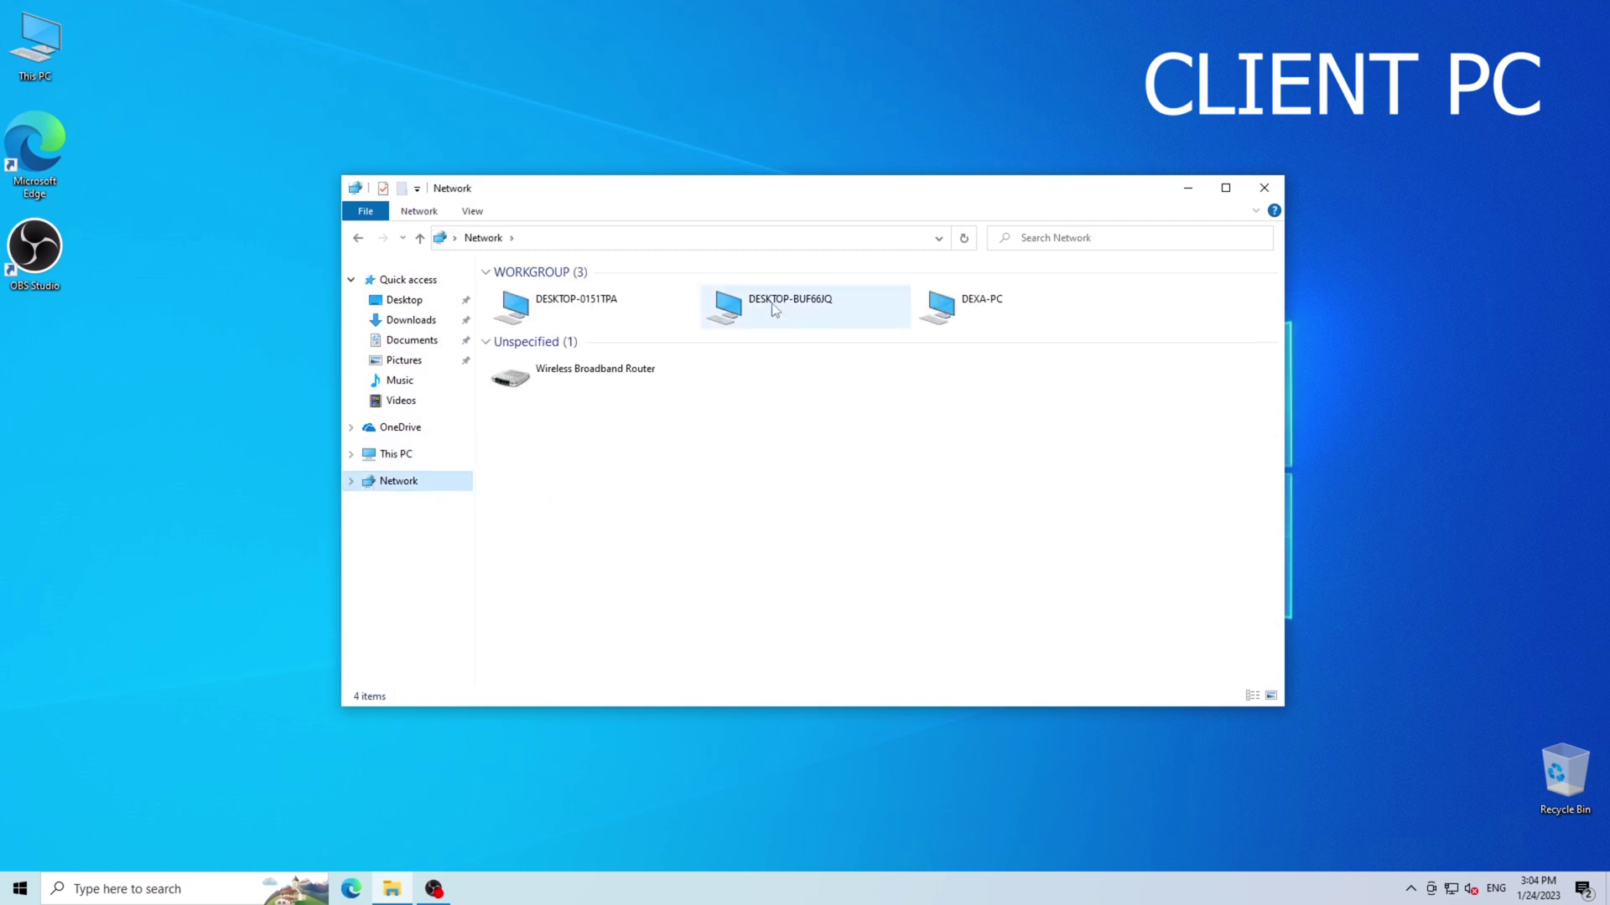
double_click(771, 303)
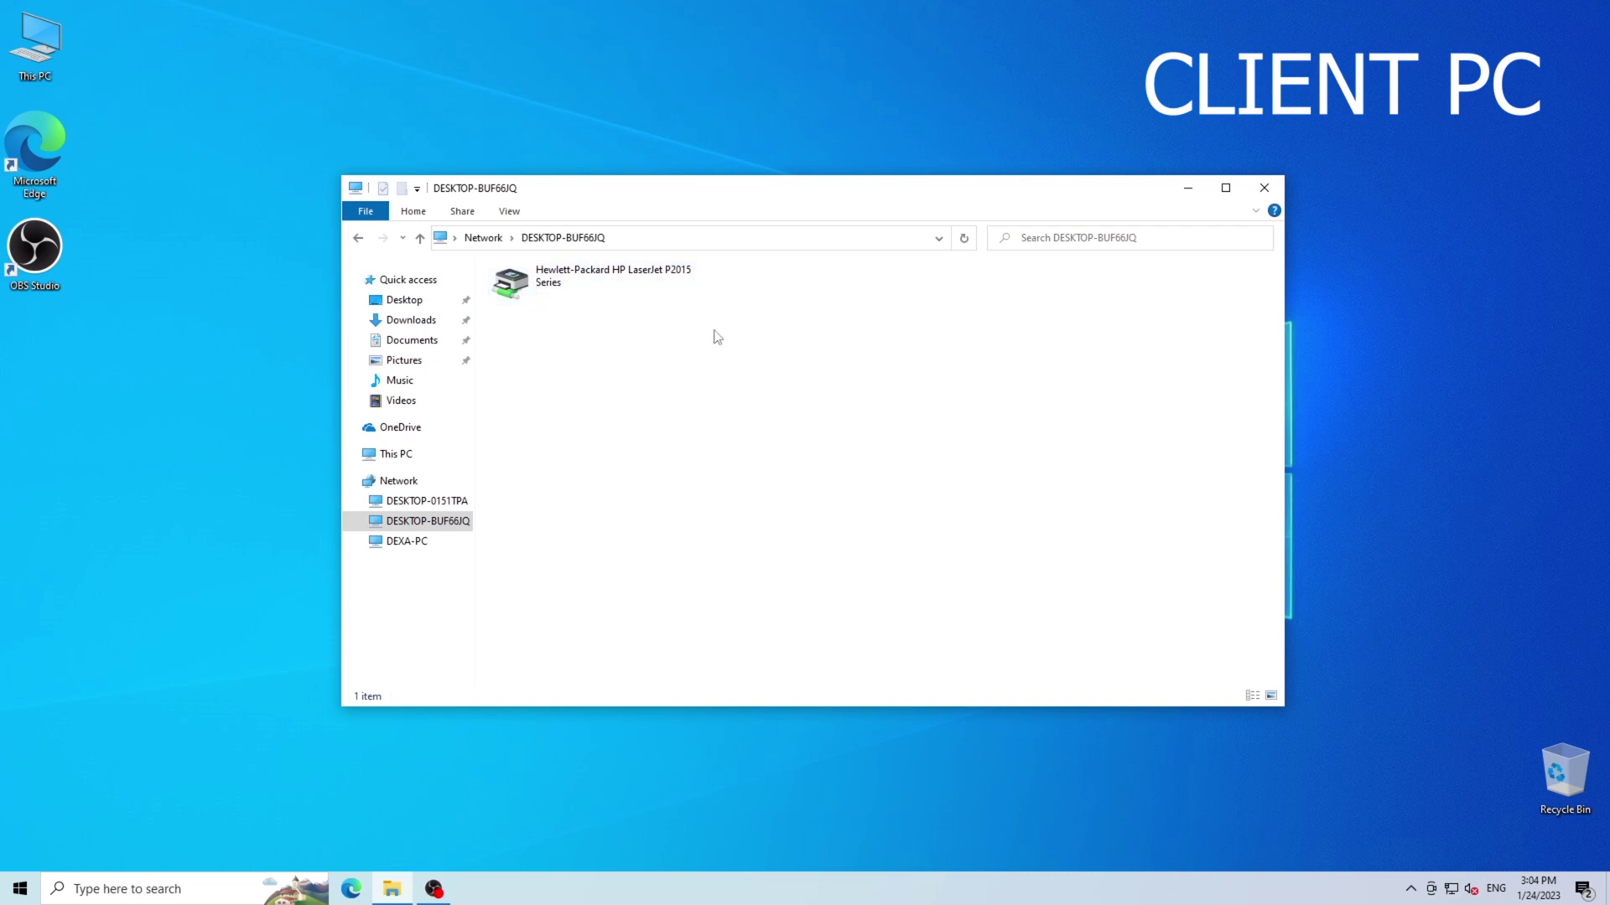
double_click(580, 291)
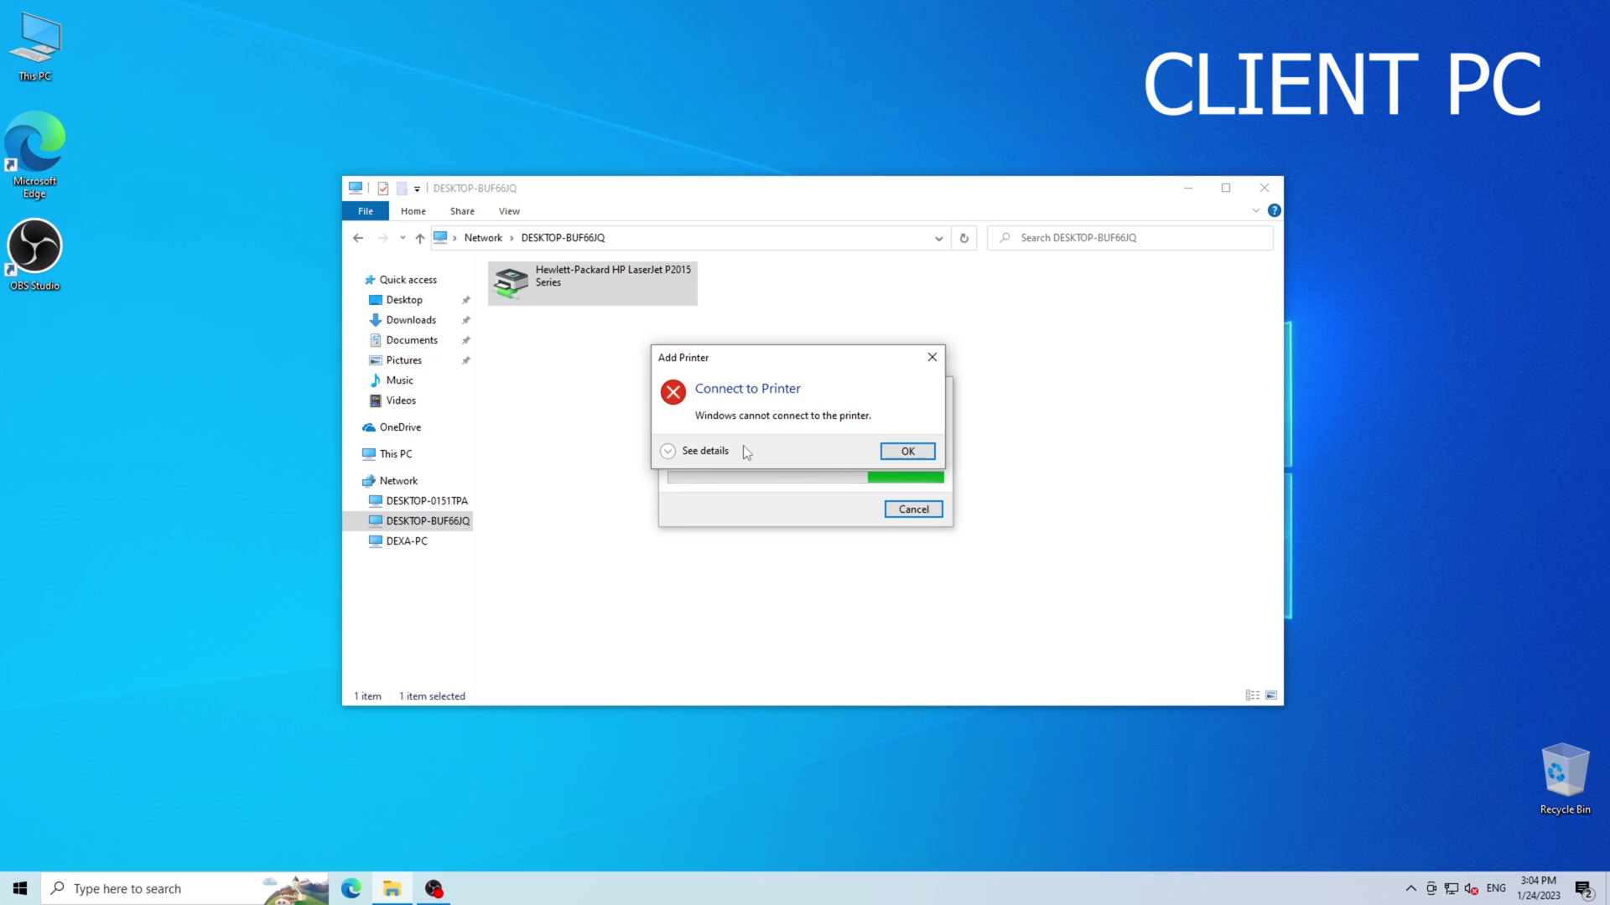
View the 0x0000011b error details, dismiss the error, and close the network folder
click(677, 454)
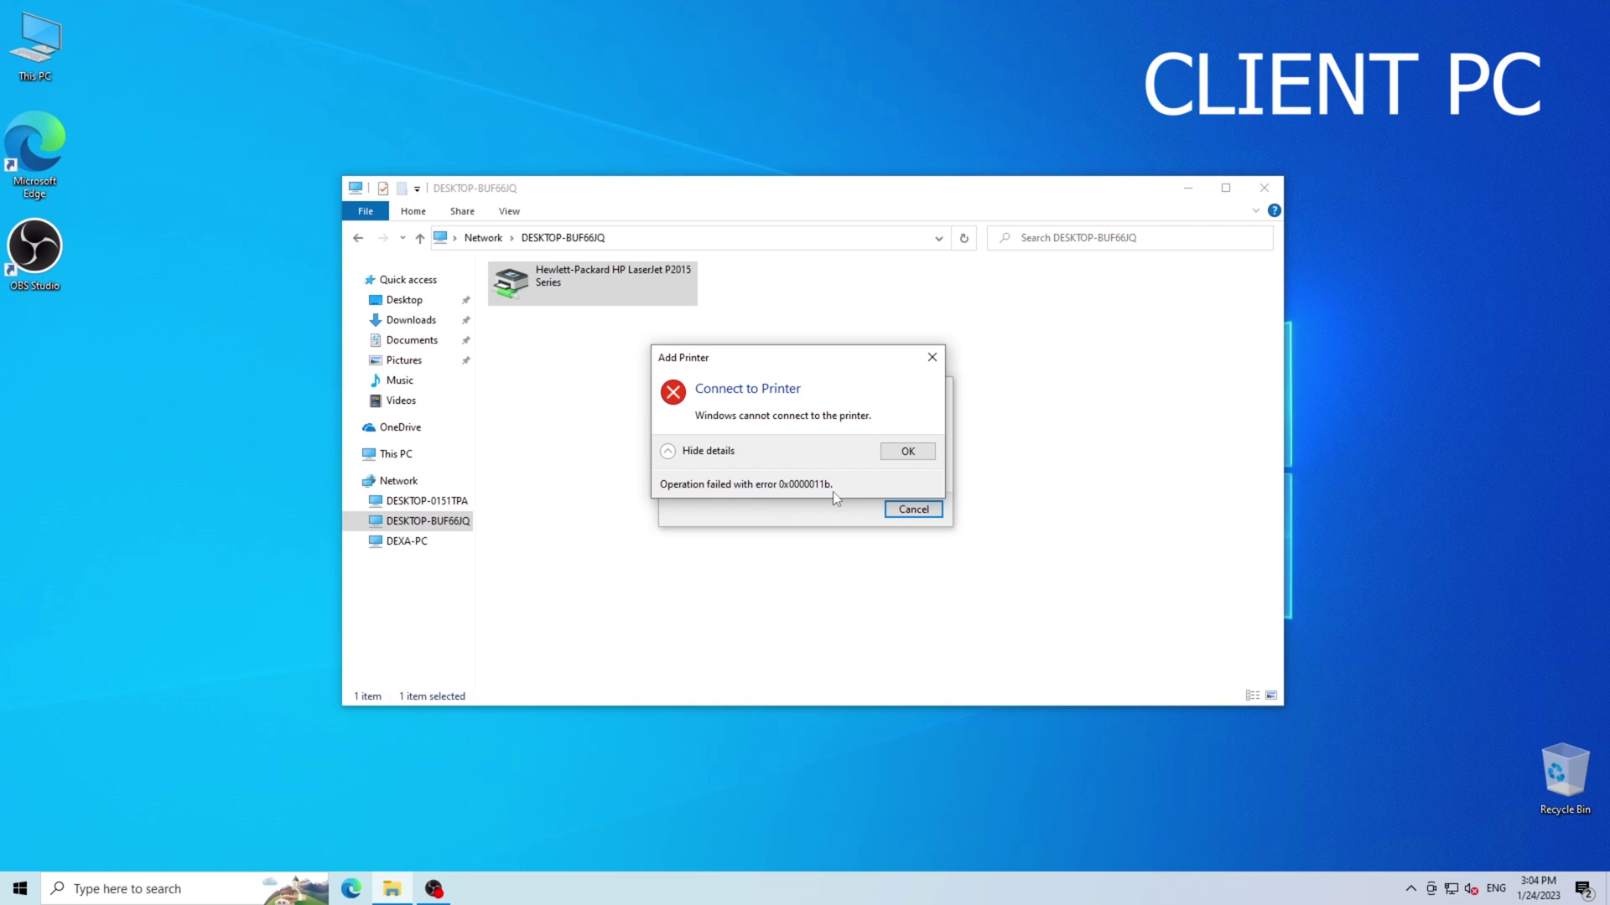
click(896, 455)
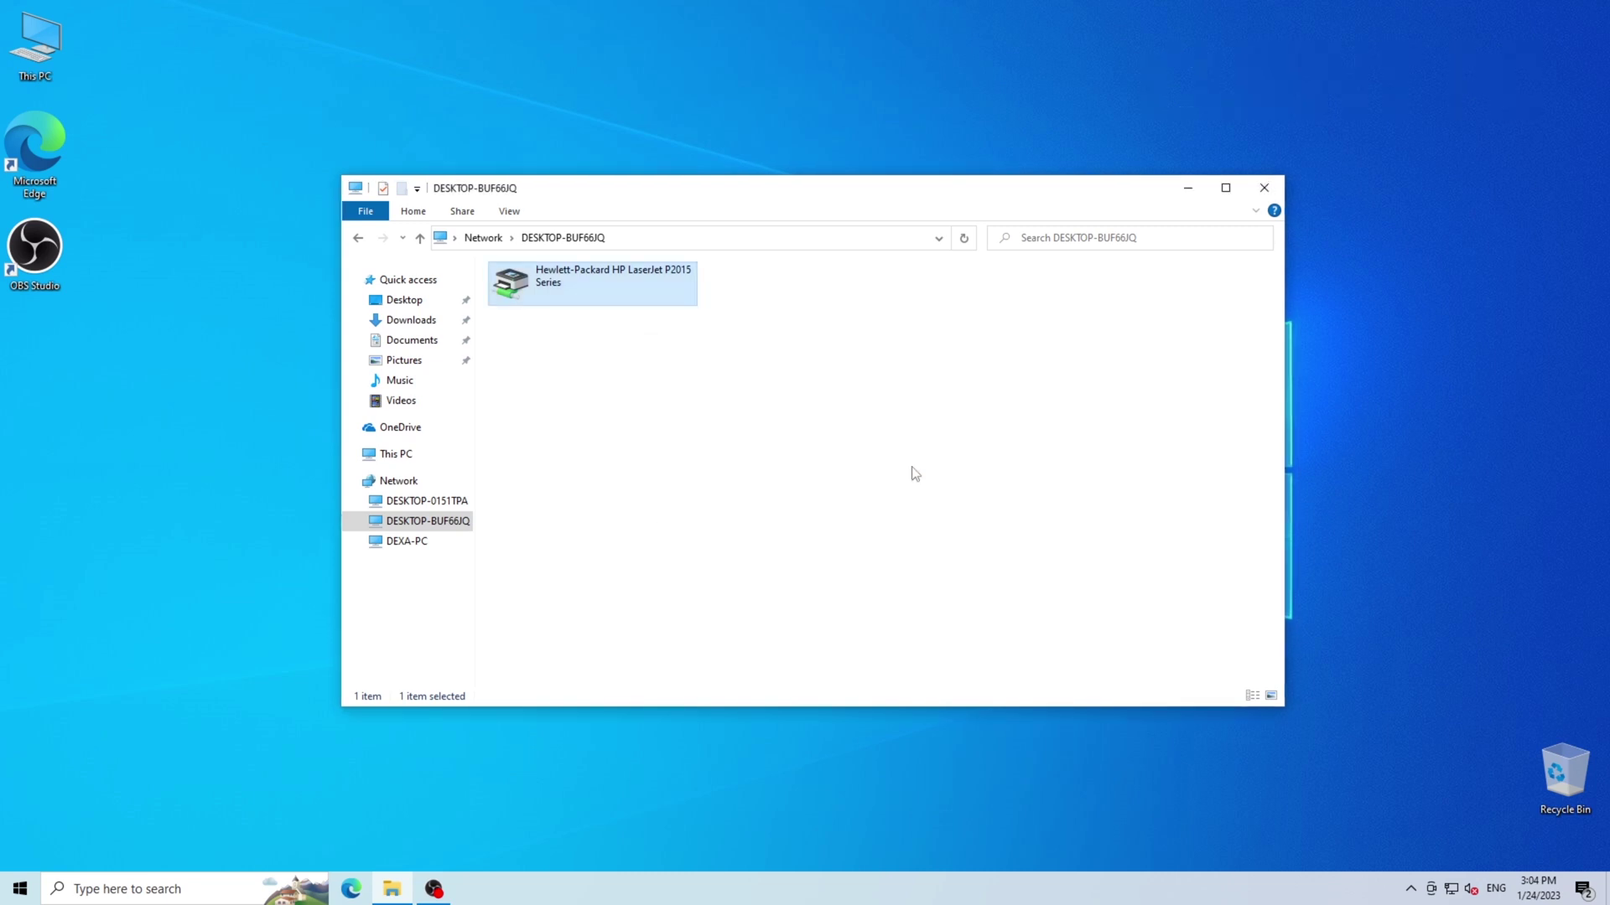
click(1262, 188)
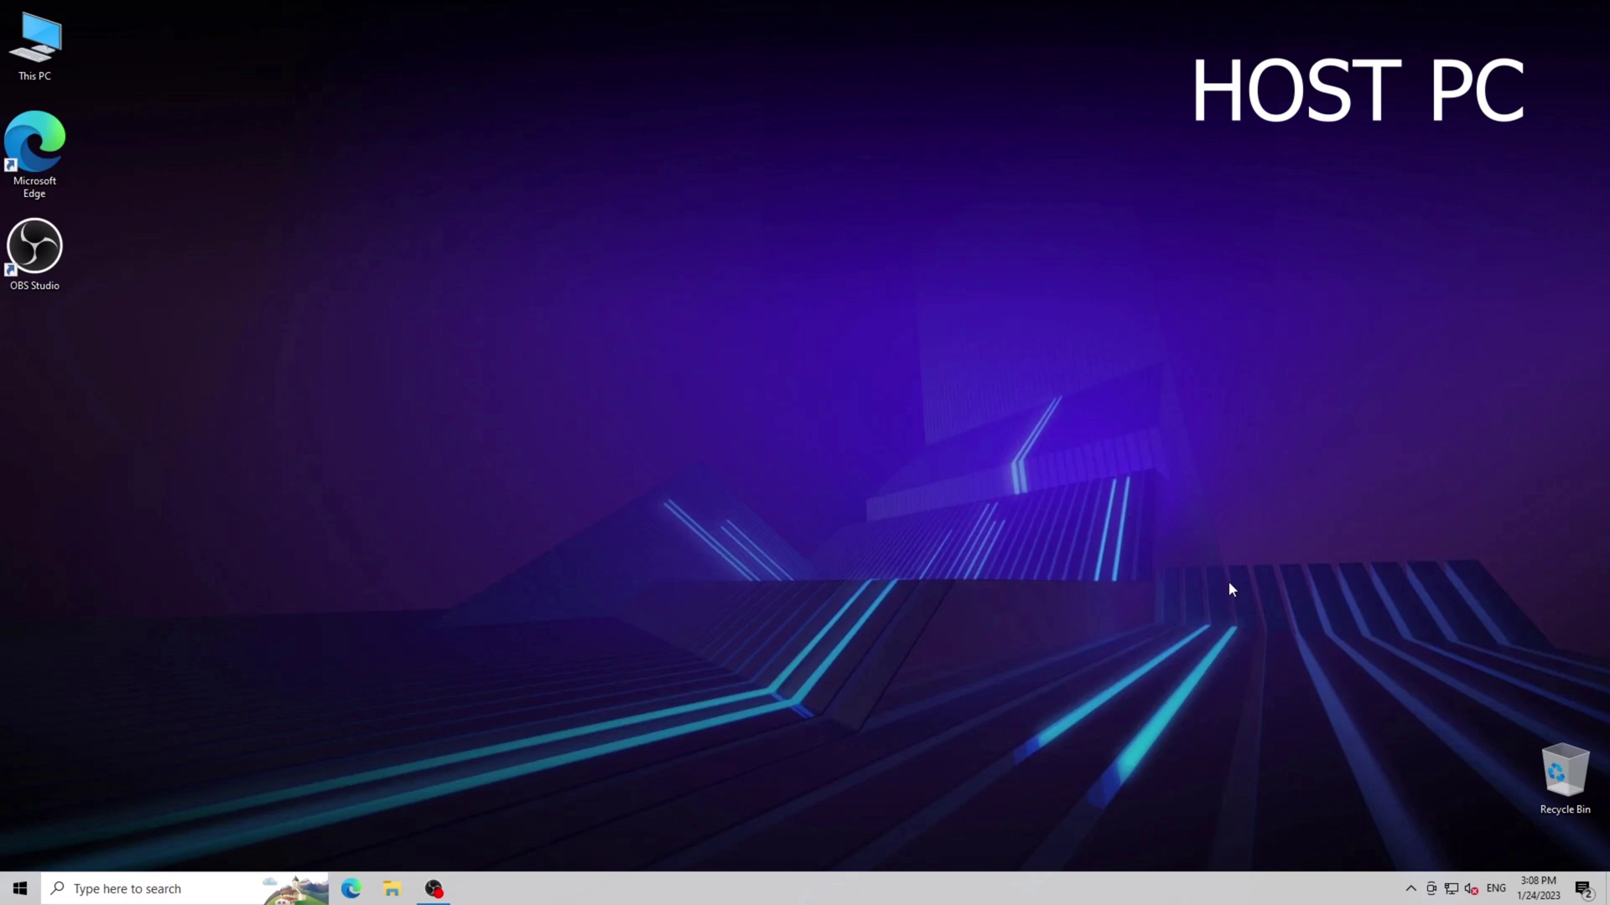
Search Windows for 'Regi' and launch Registry Editor
click(182, 883)
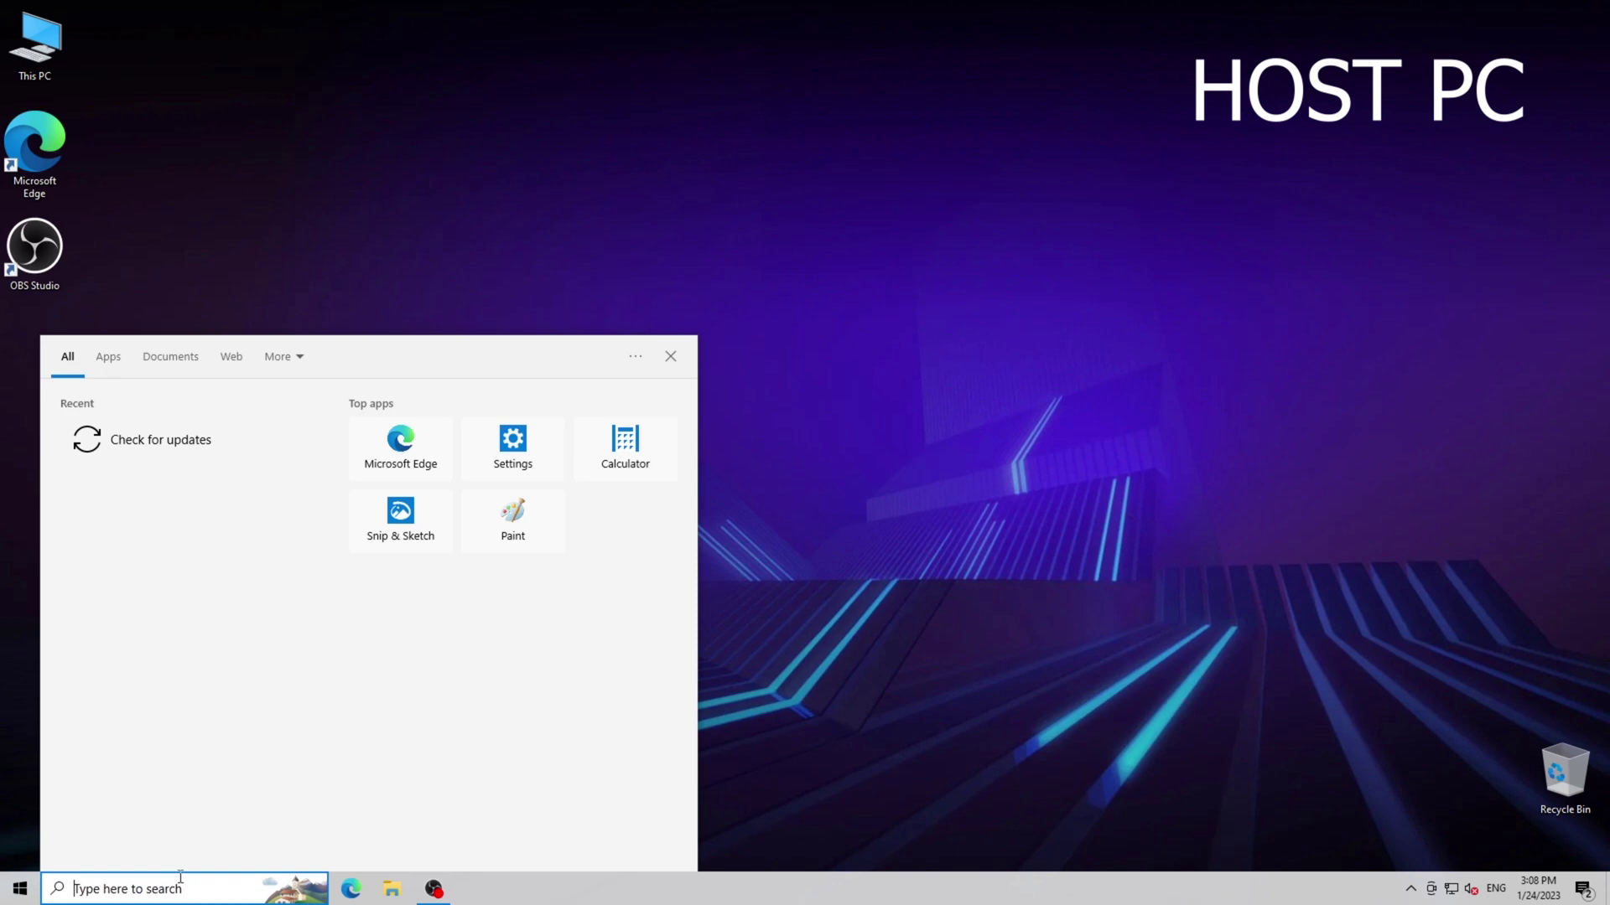
text(Re)
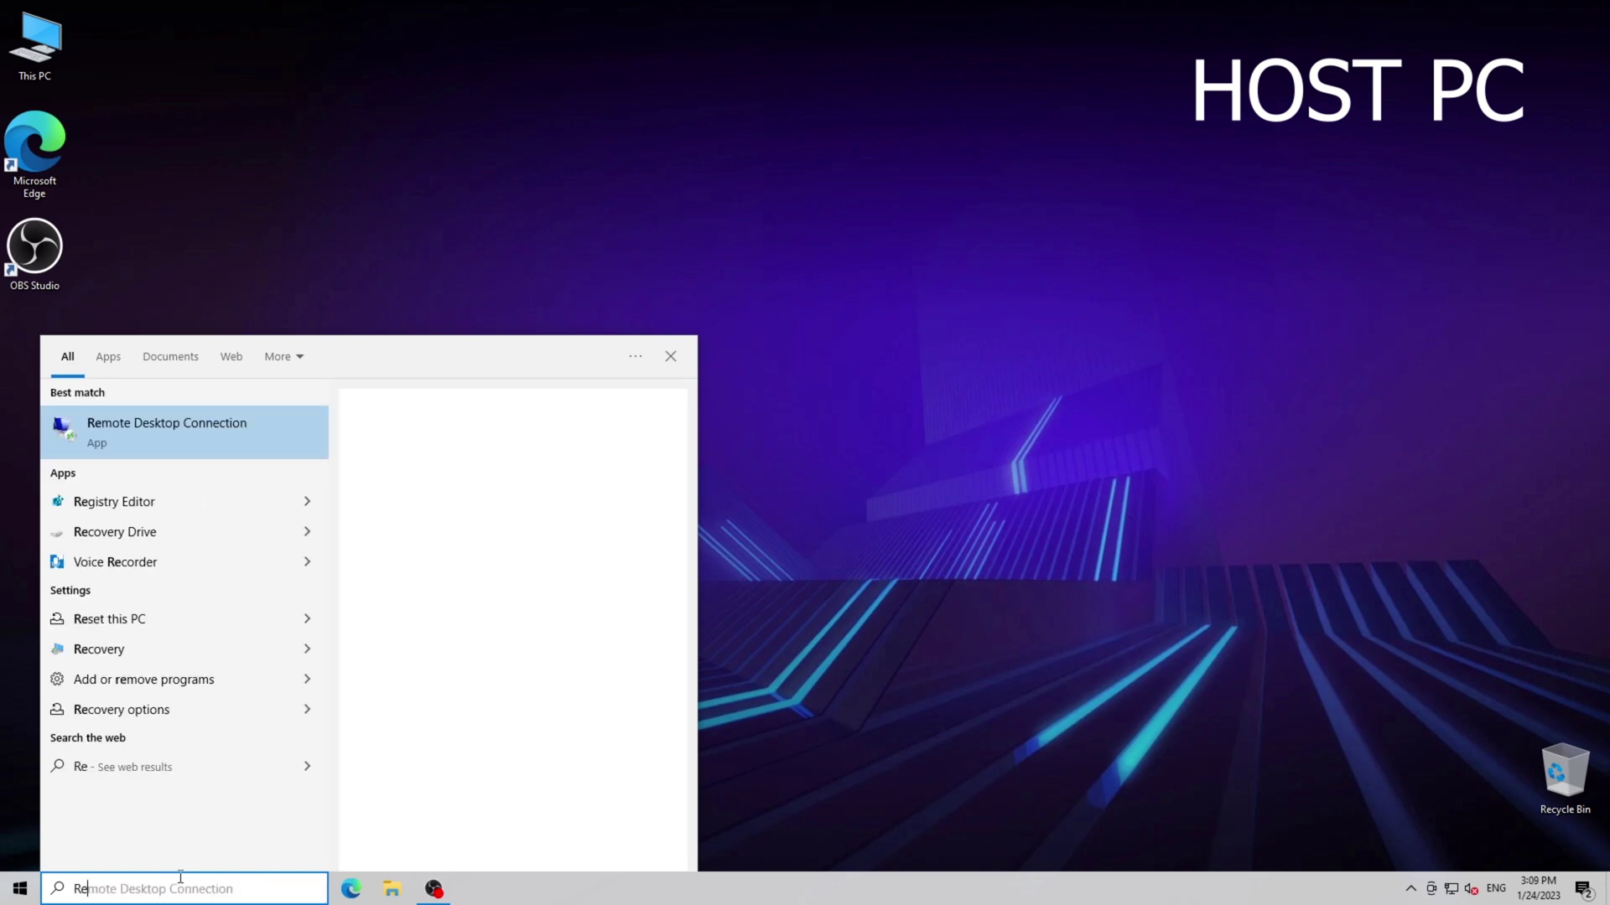
text(gi)
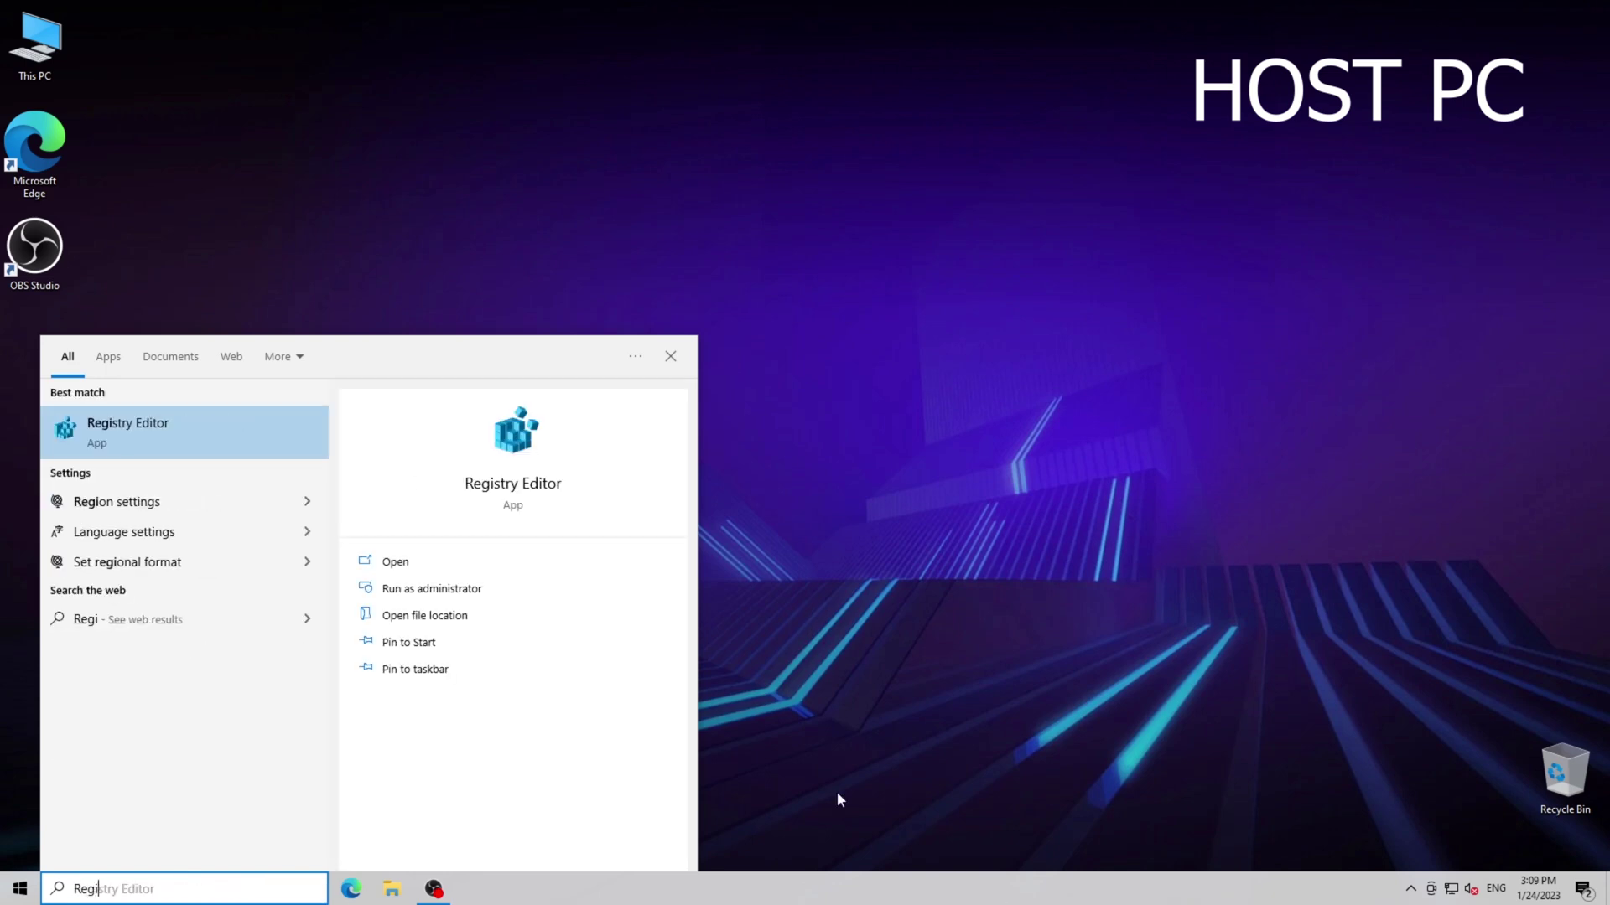
click(160, 439)
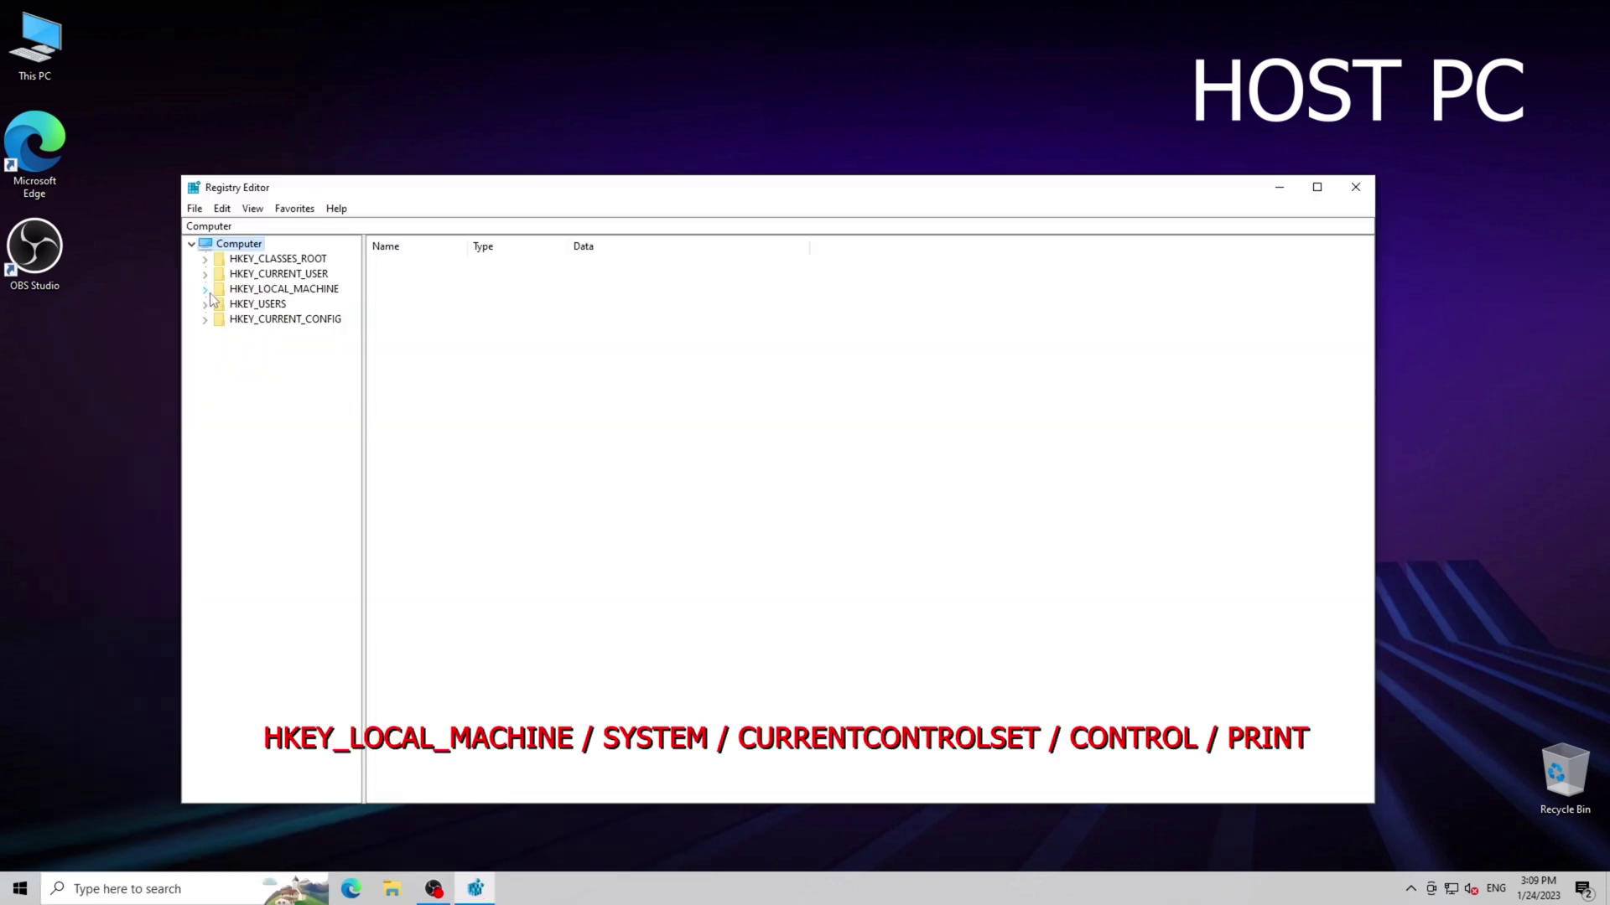
Expand HKEY_LOCAL_MACHINE > SYSTEM > CurrentControlSet > Control and select the Print key
click(205, 290)
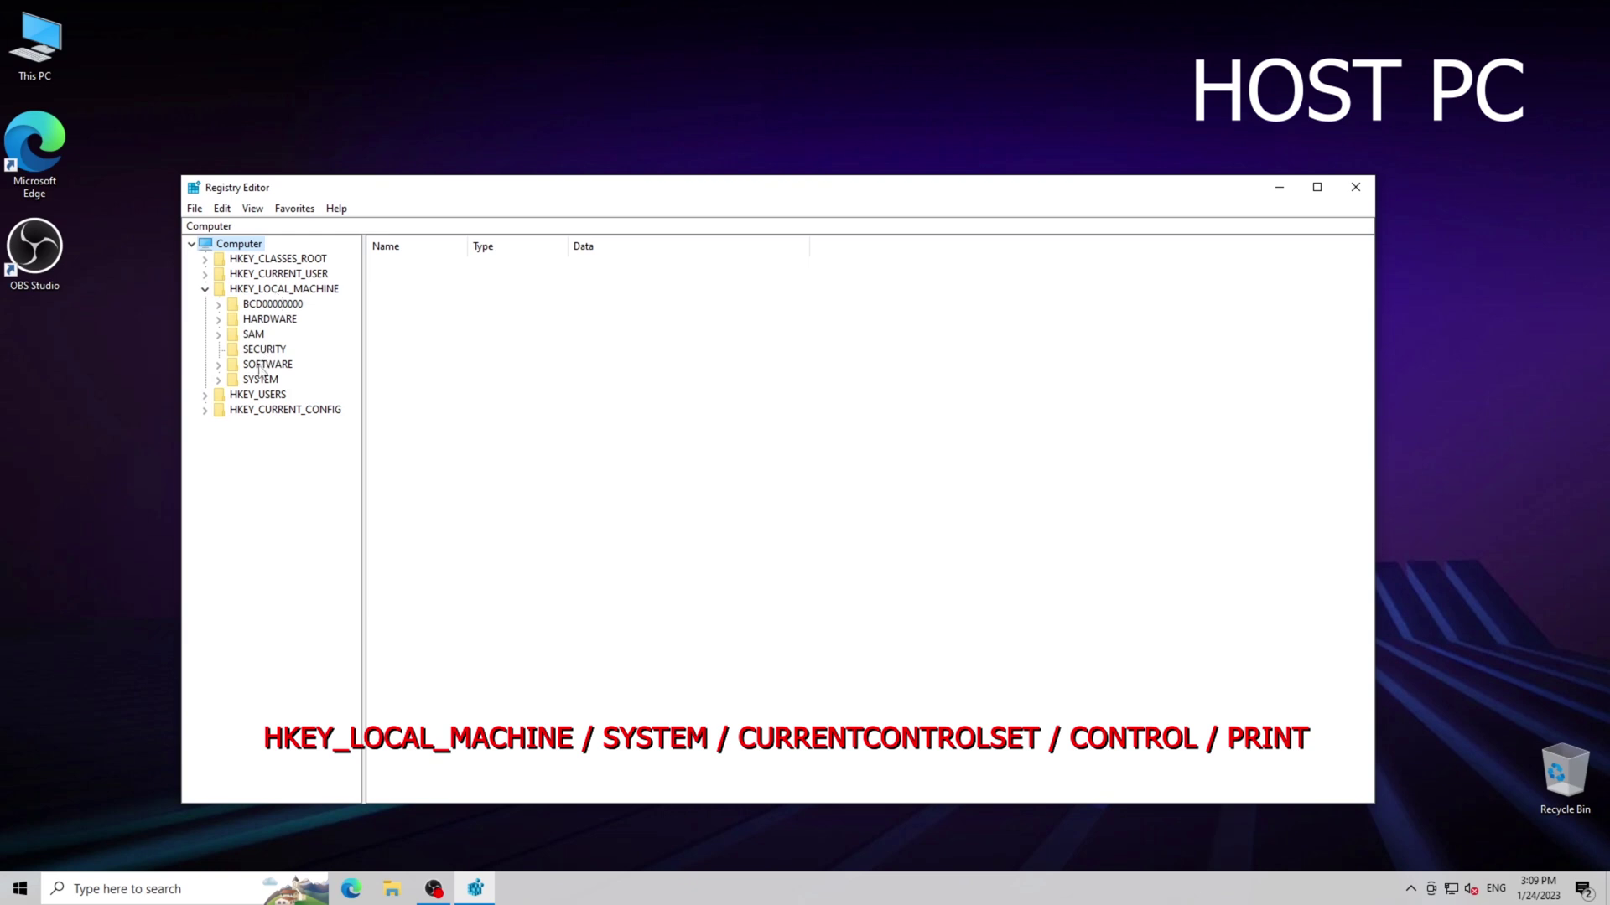
click(219, 380)
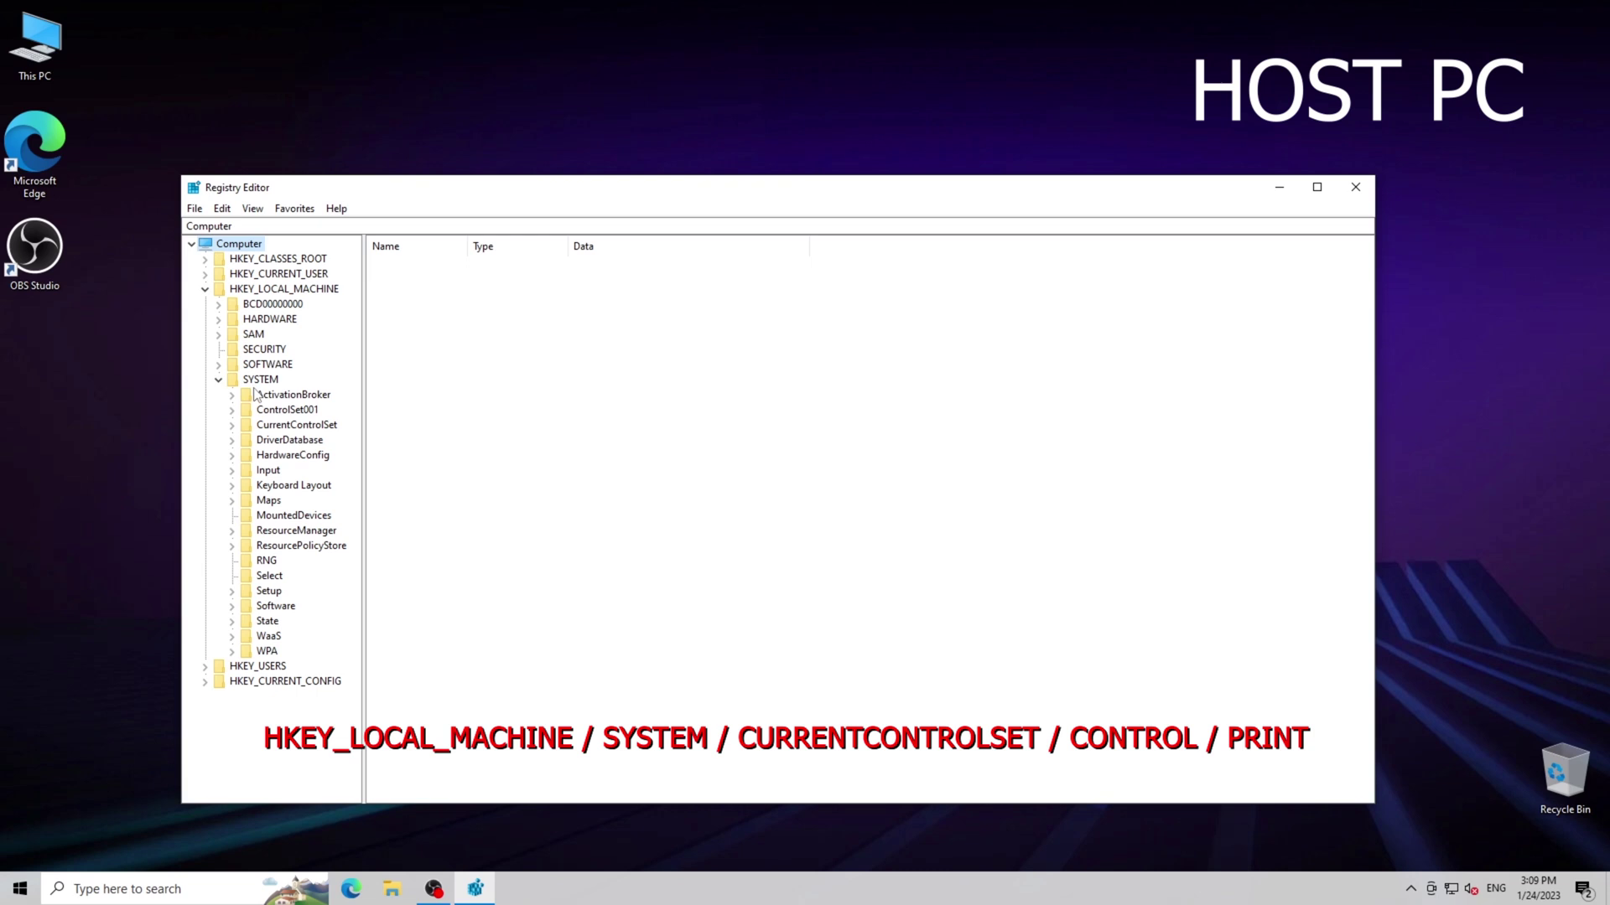
click(233, 425)
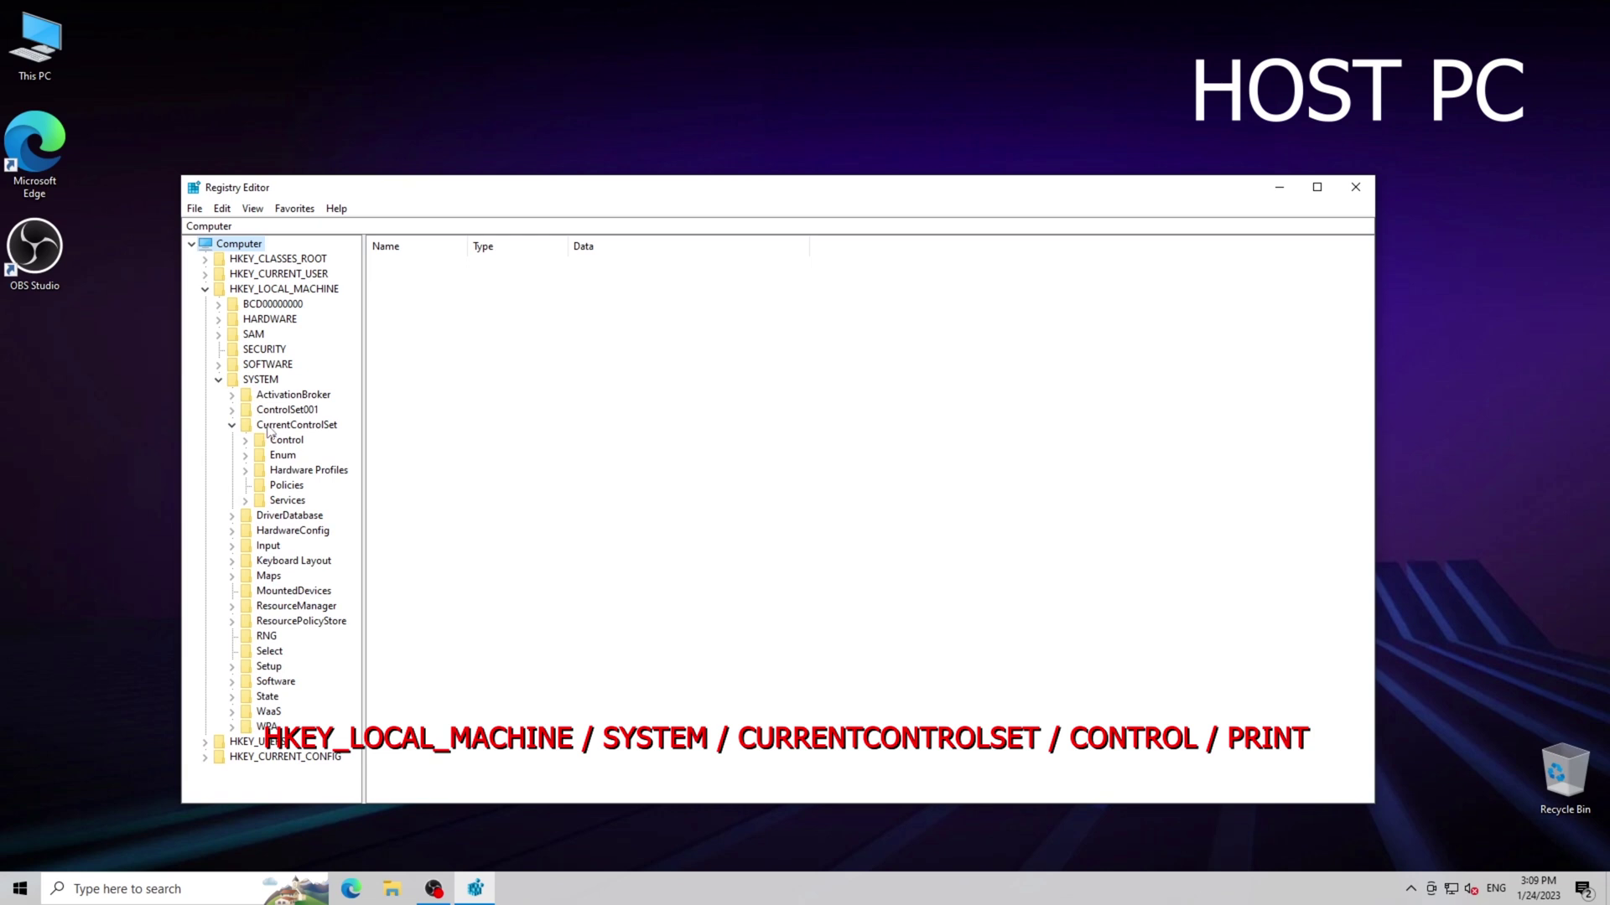
click(247, 440)
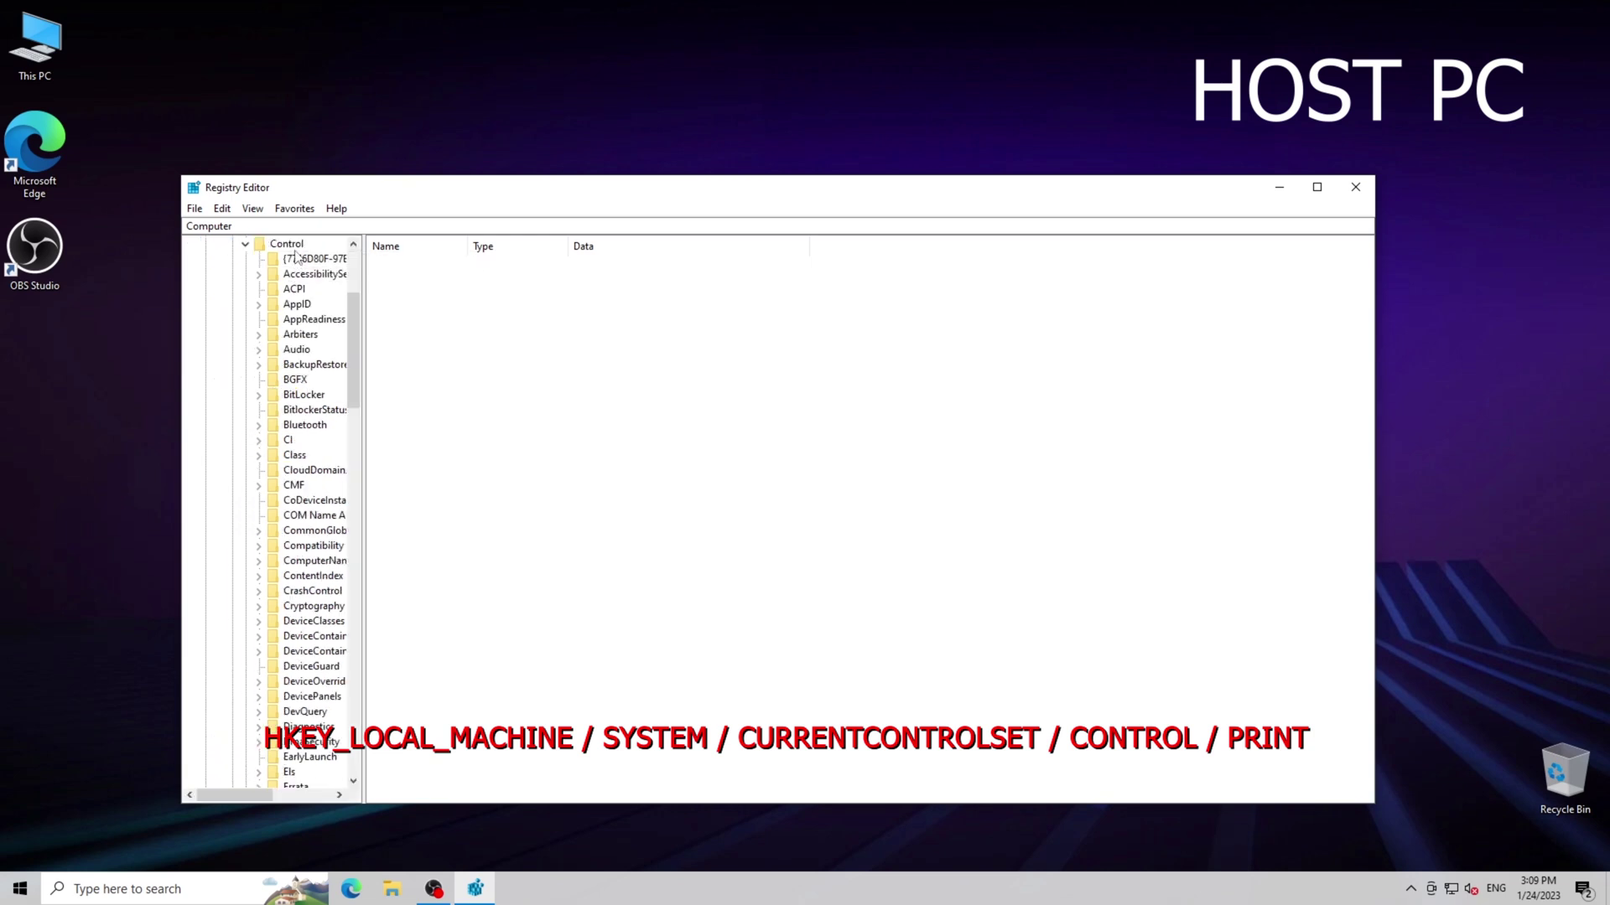
scroll(324, 484, down, 2)
scroll(324, 503, down, 2)
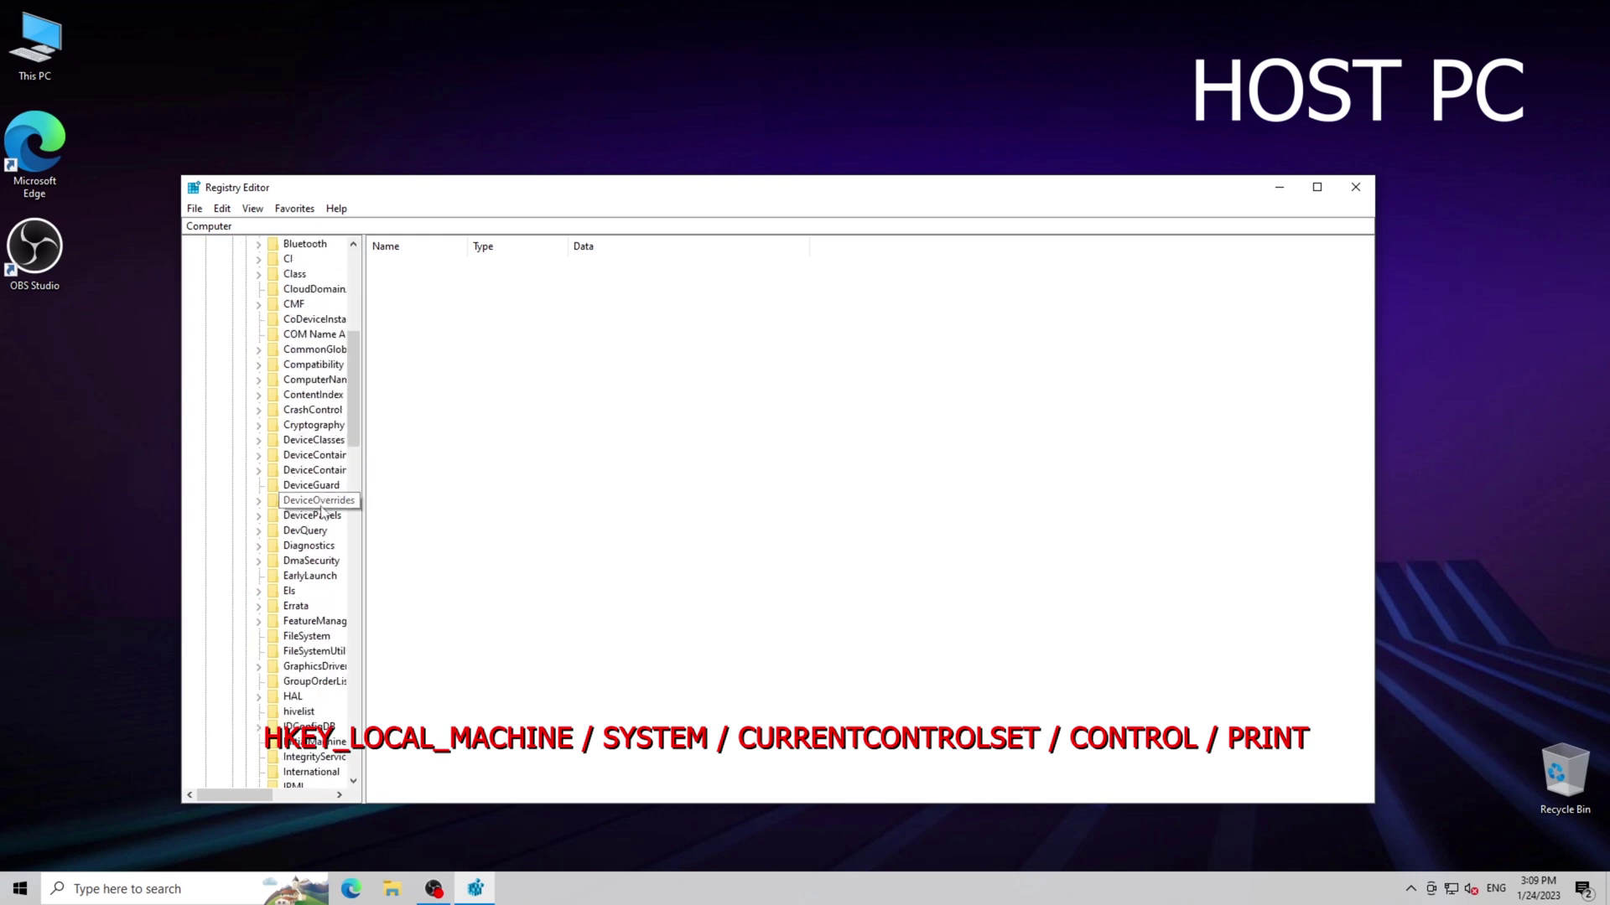
scroll(325, 516, down, 1)
scroll(324, 519, down, 3)
scroll(326, 526, down, 3)
scroll(328, 534, down, 3)
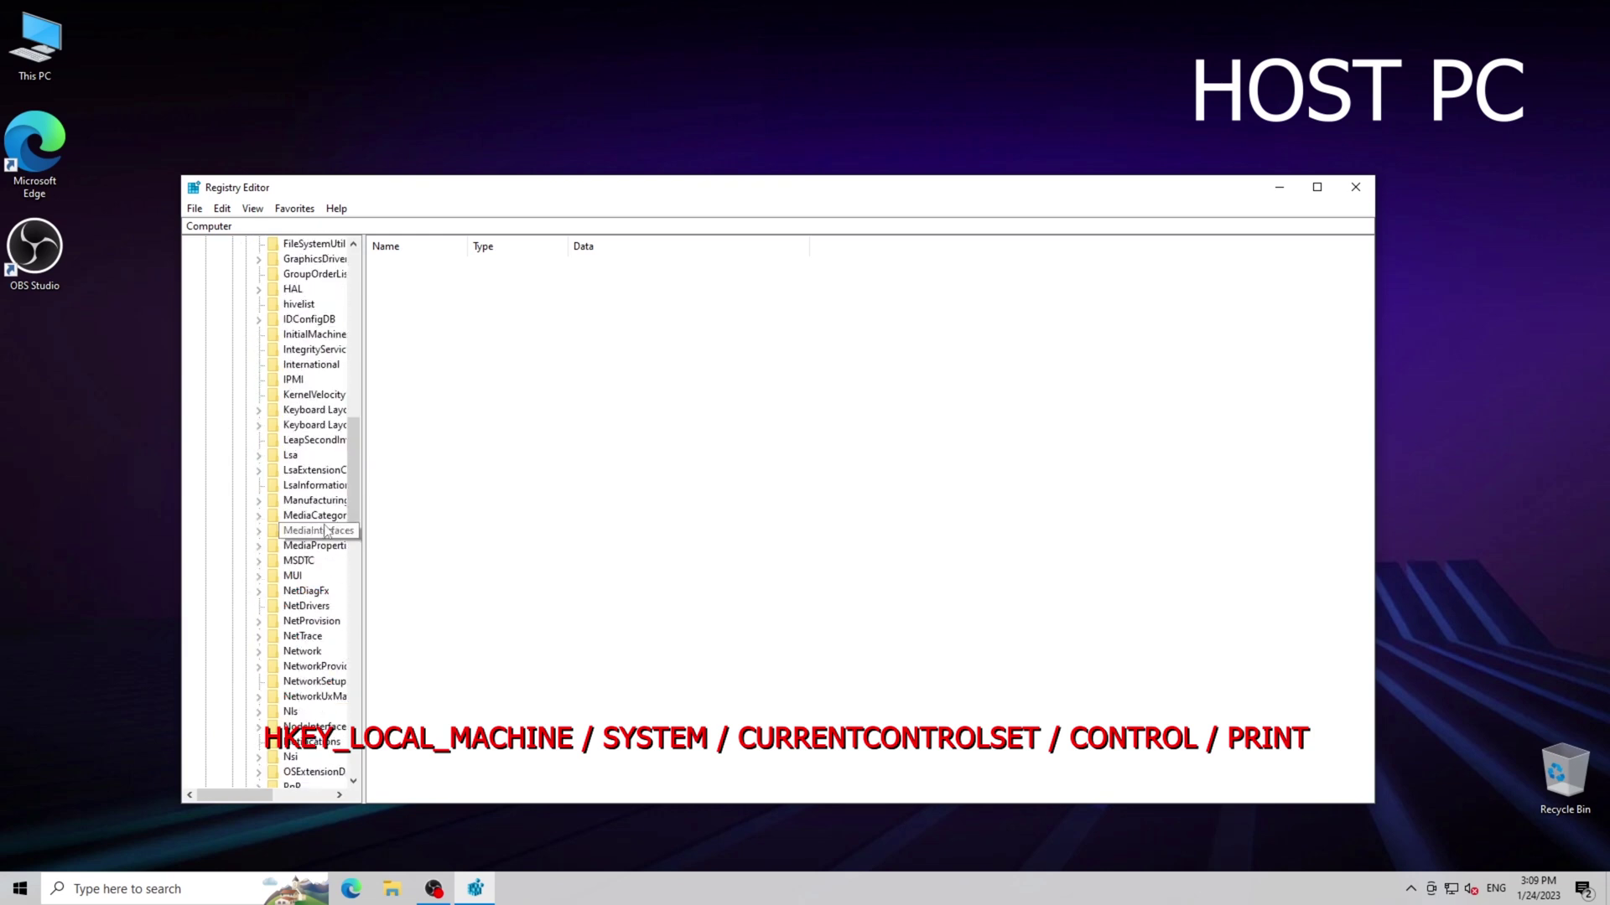
scroll(328, 545, down, 3)
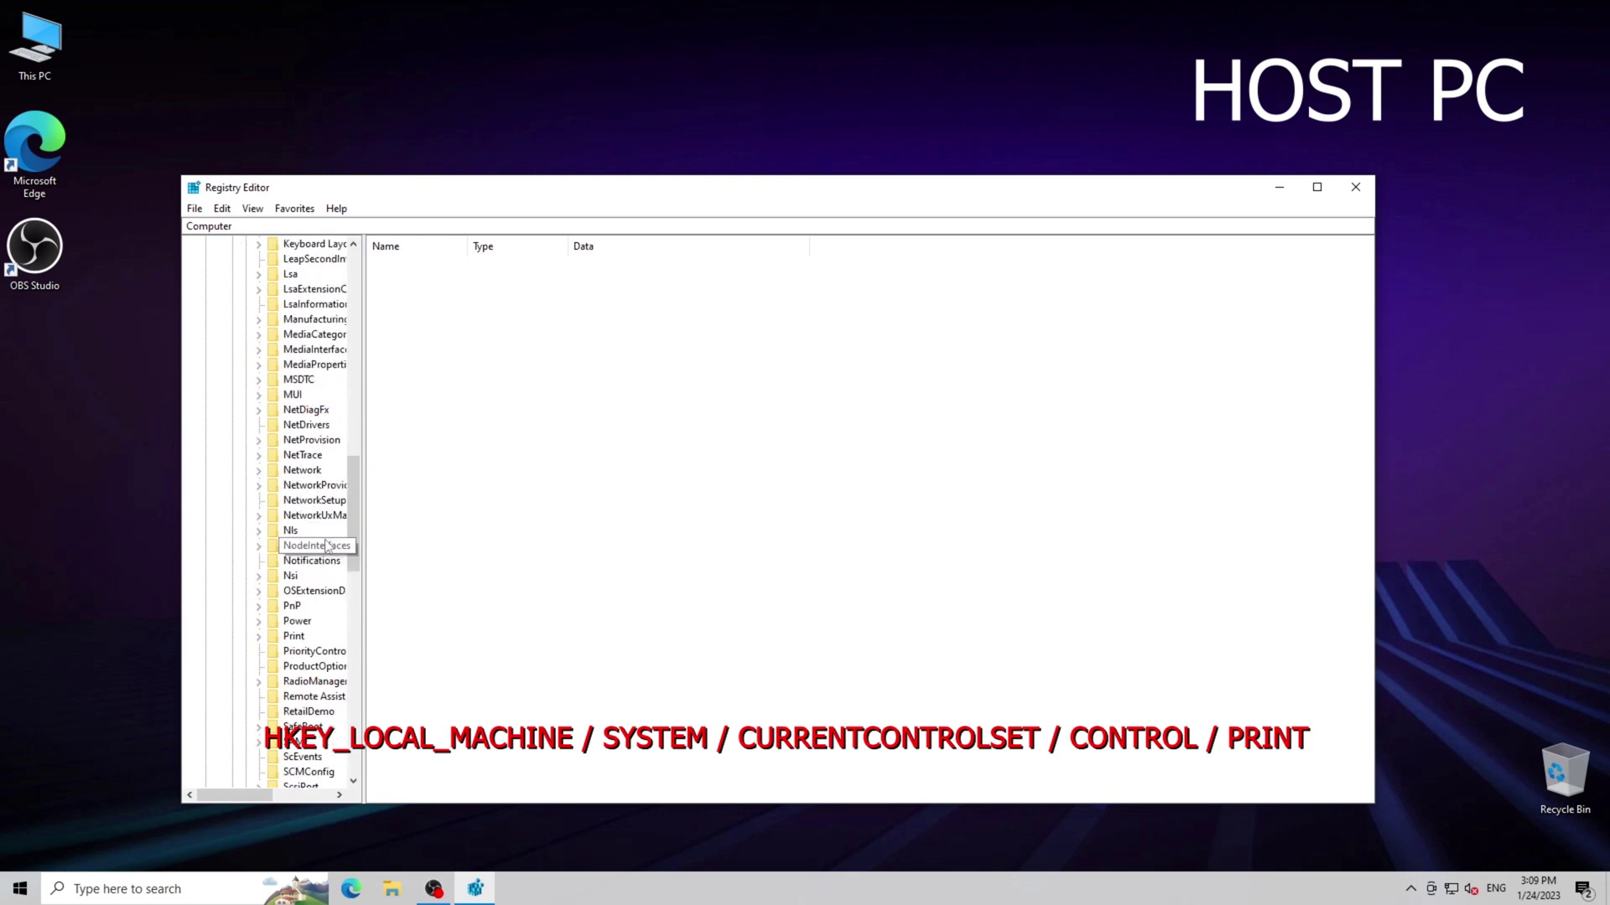
click(295, 637)
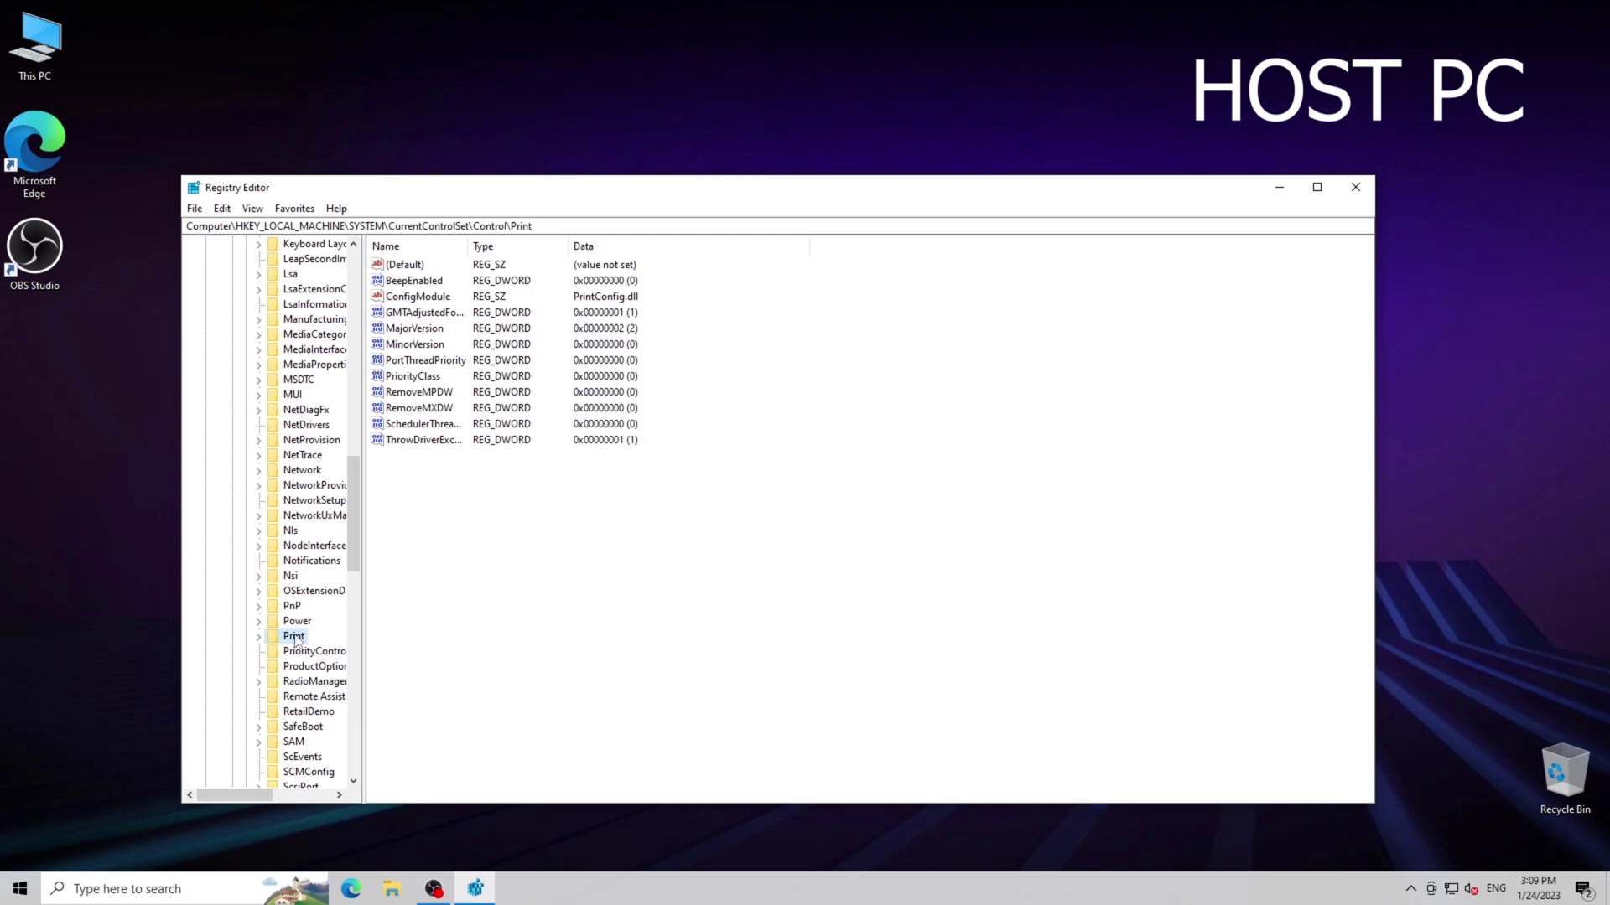
Add a 32-bit DWORD named RpcAuthnLevelPrivacyEnabled to Print and widen the Name column
right_click(497, 525)
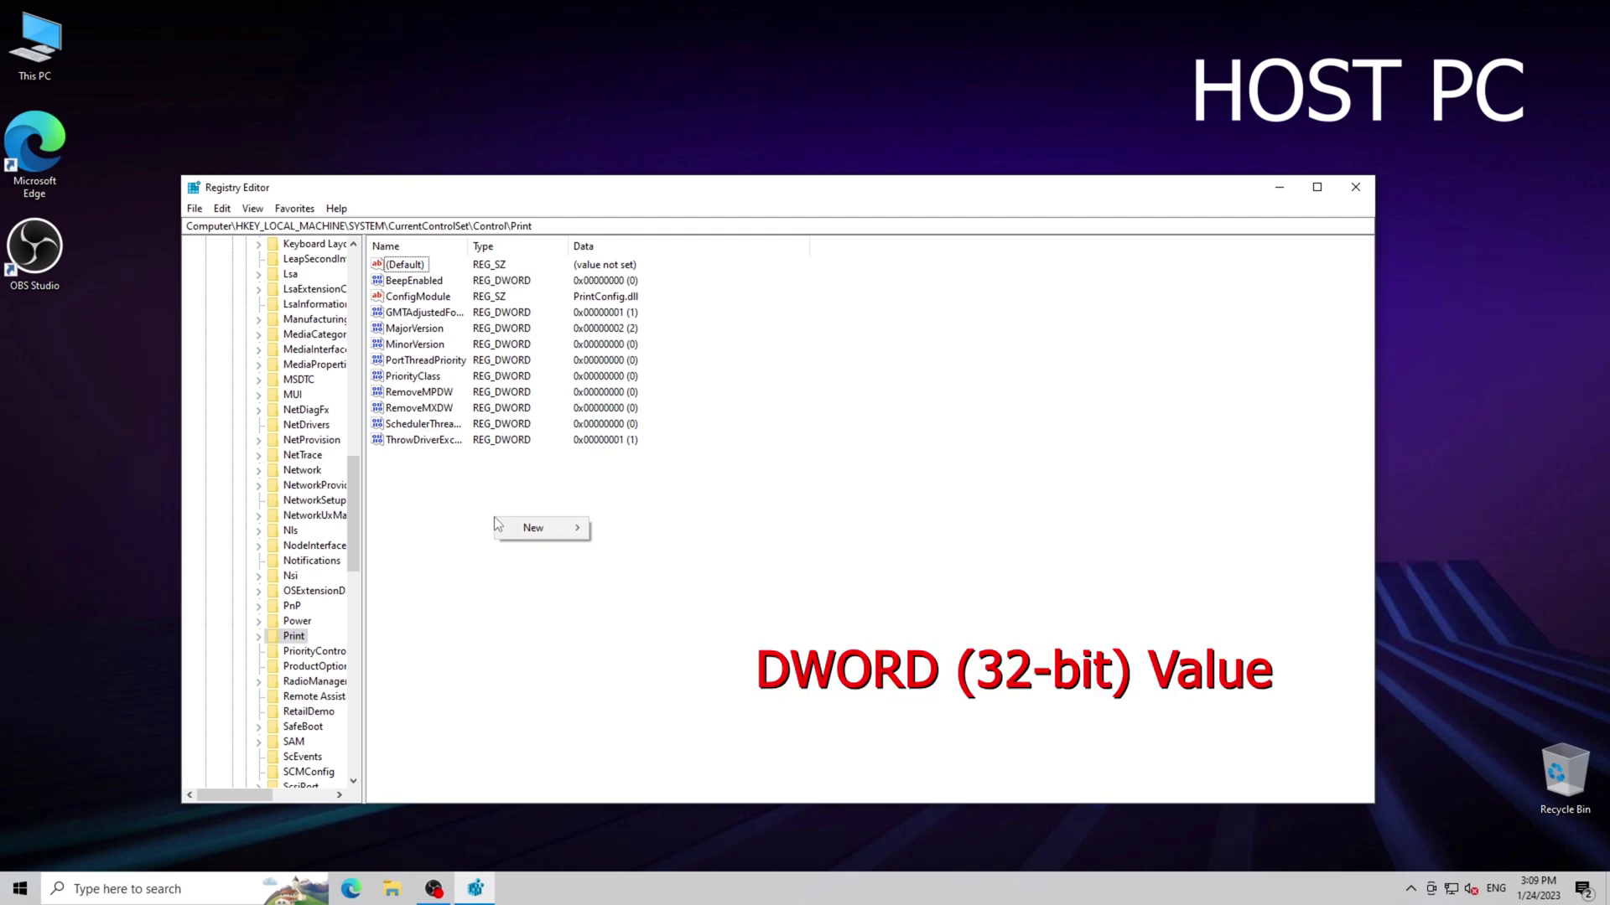
mouse_move(536, 528)
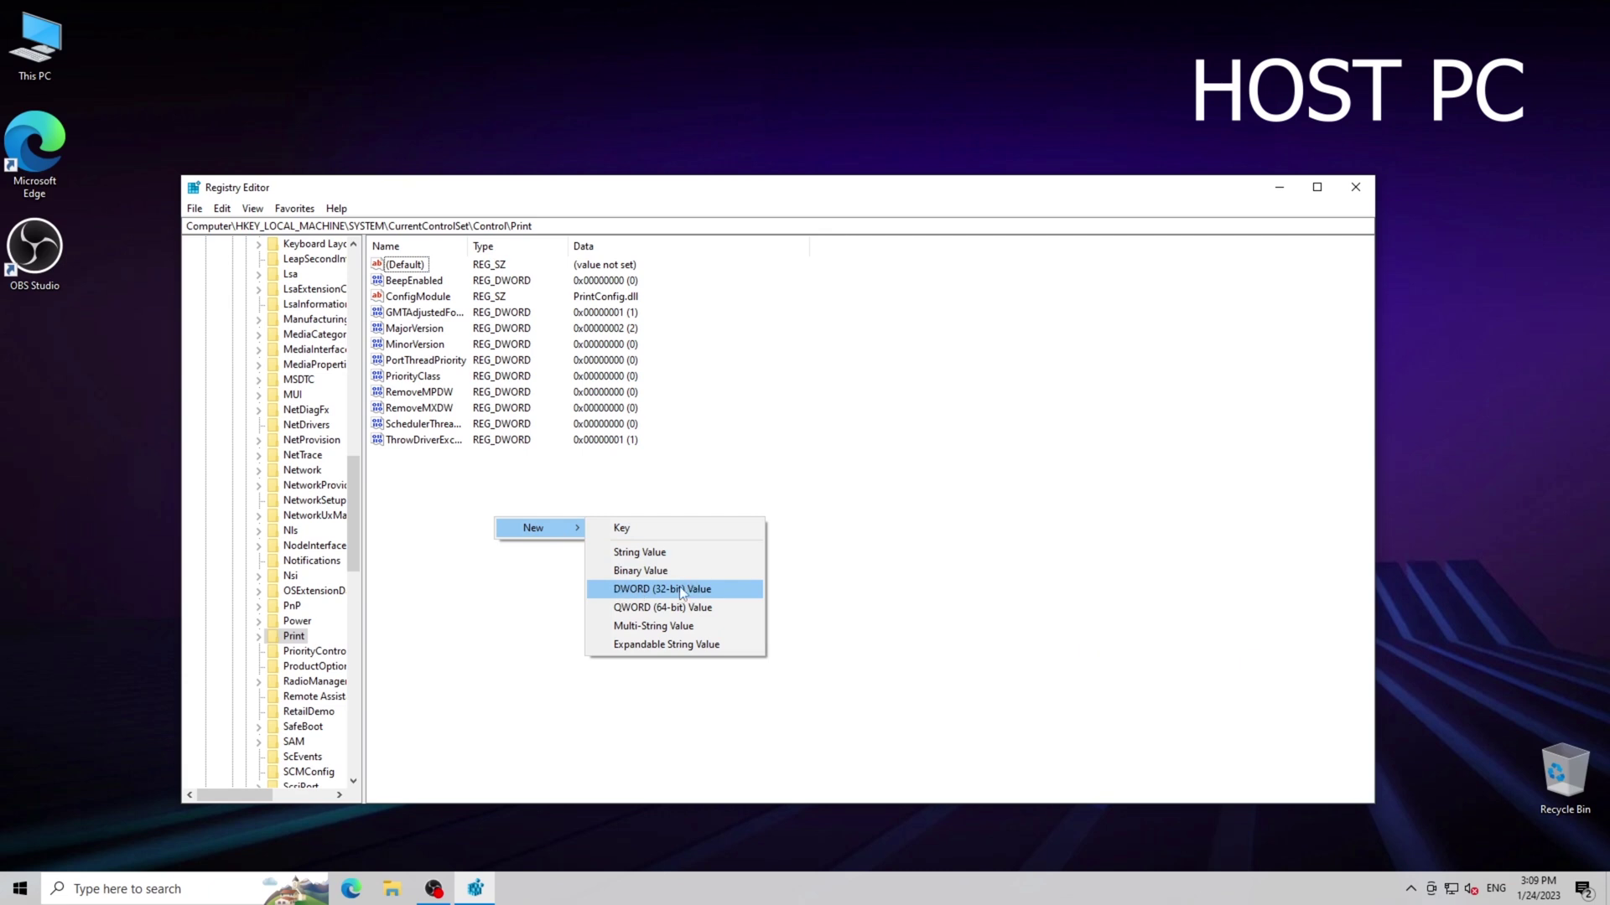
click(683, 590)
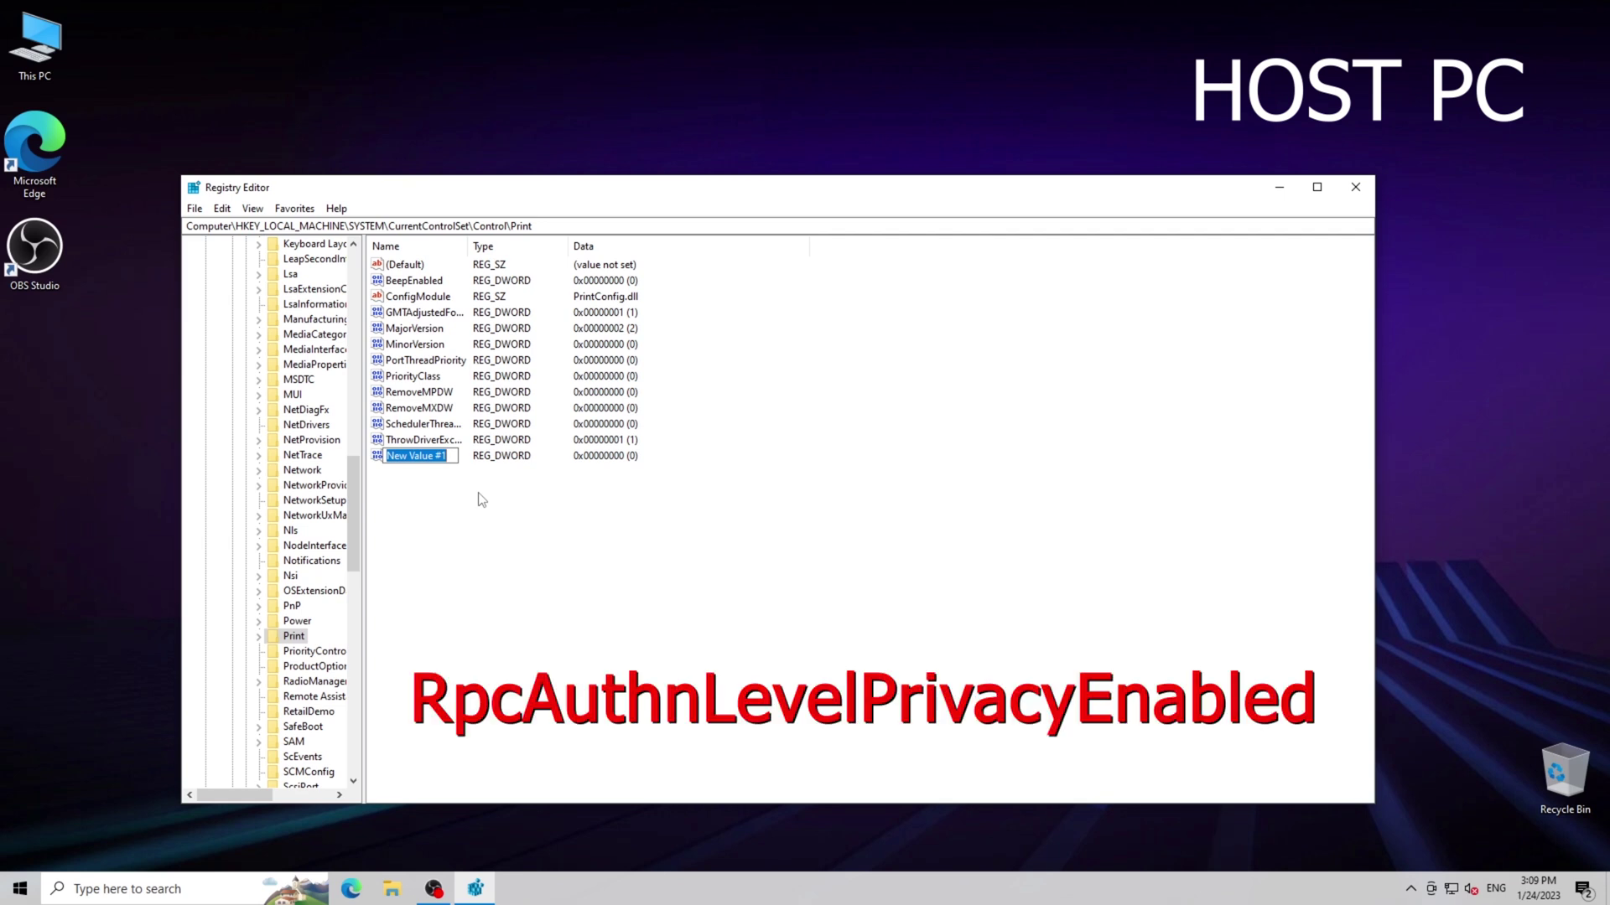
text(R)
text(pcA)
text(uth)
text(n)
text(Leve)
text(lPr)
text(ivacyEn)
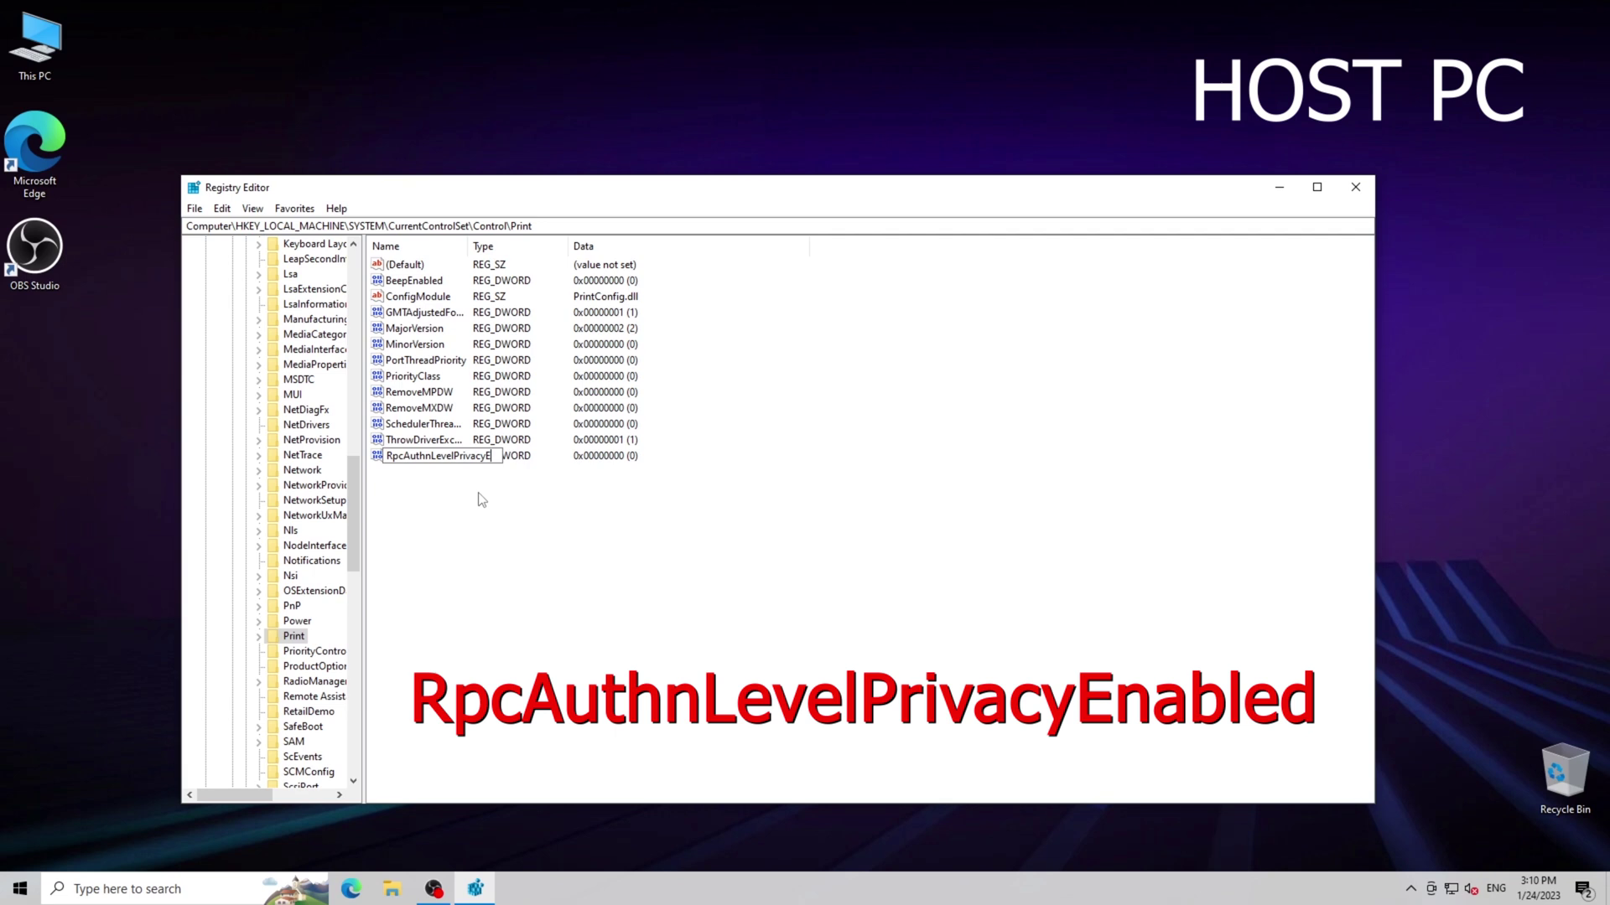
text(abled)
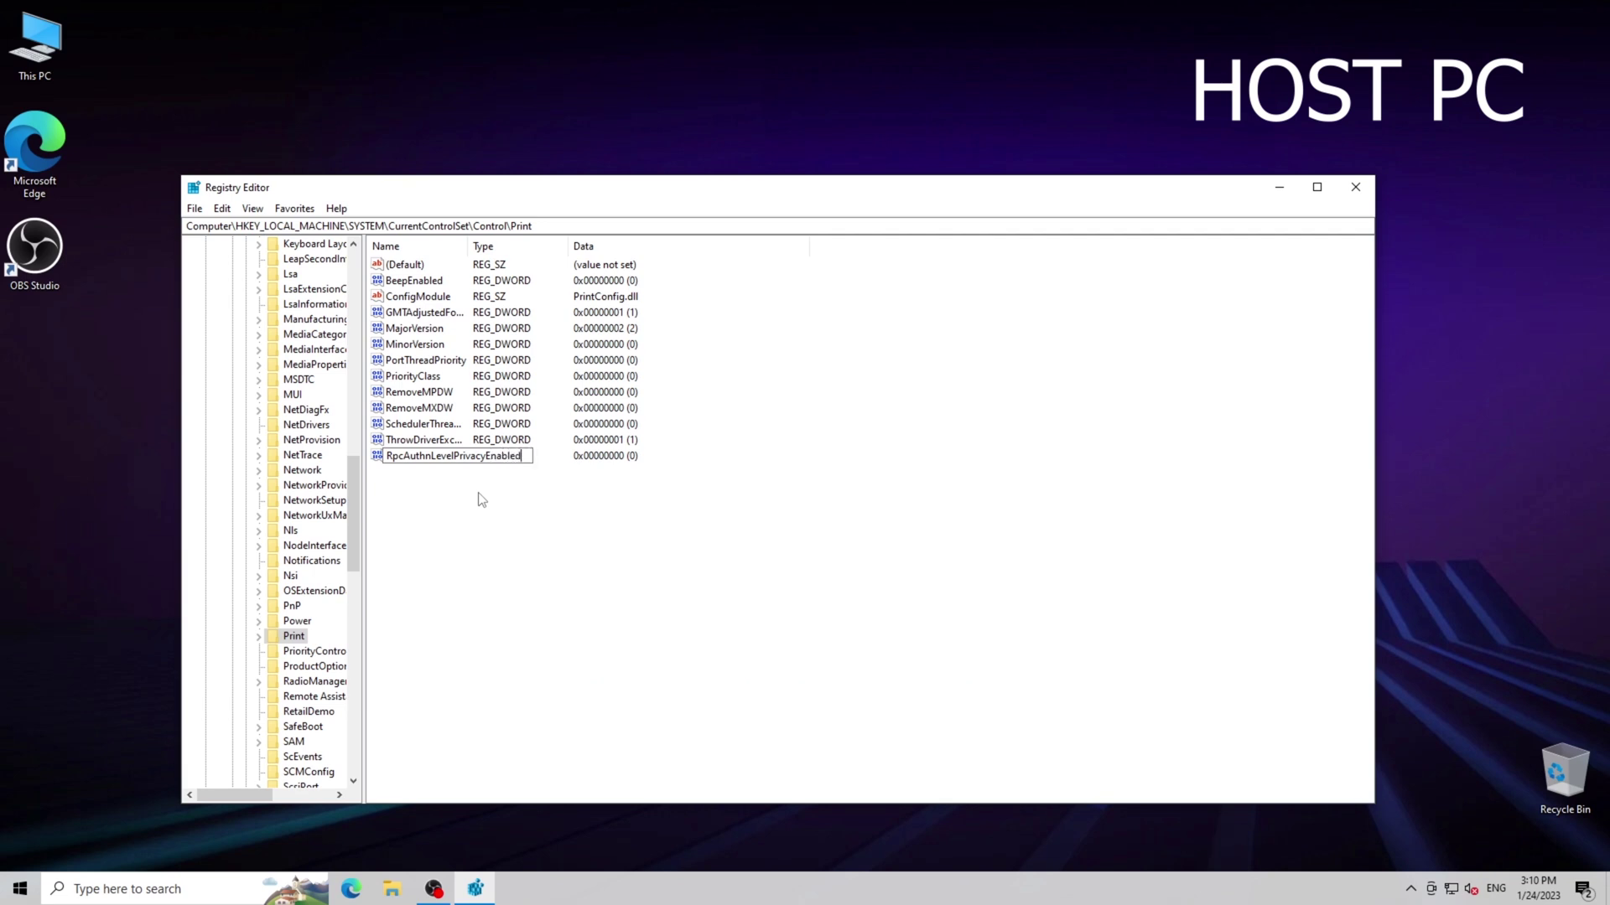
key(Return)
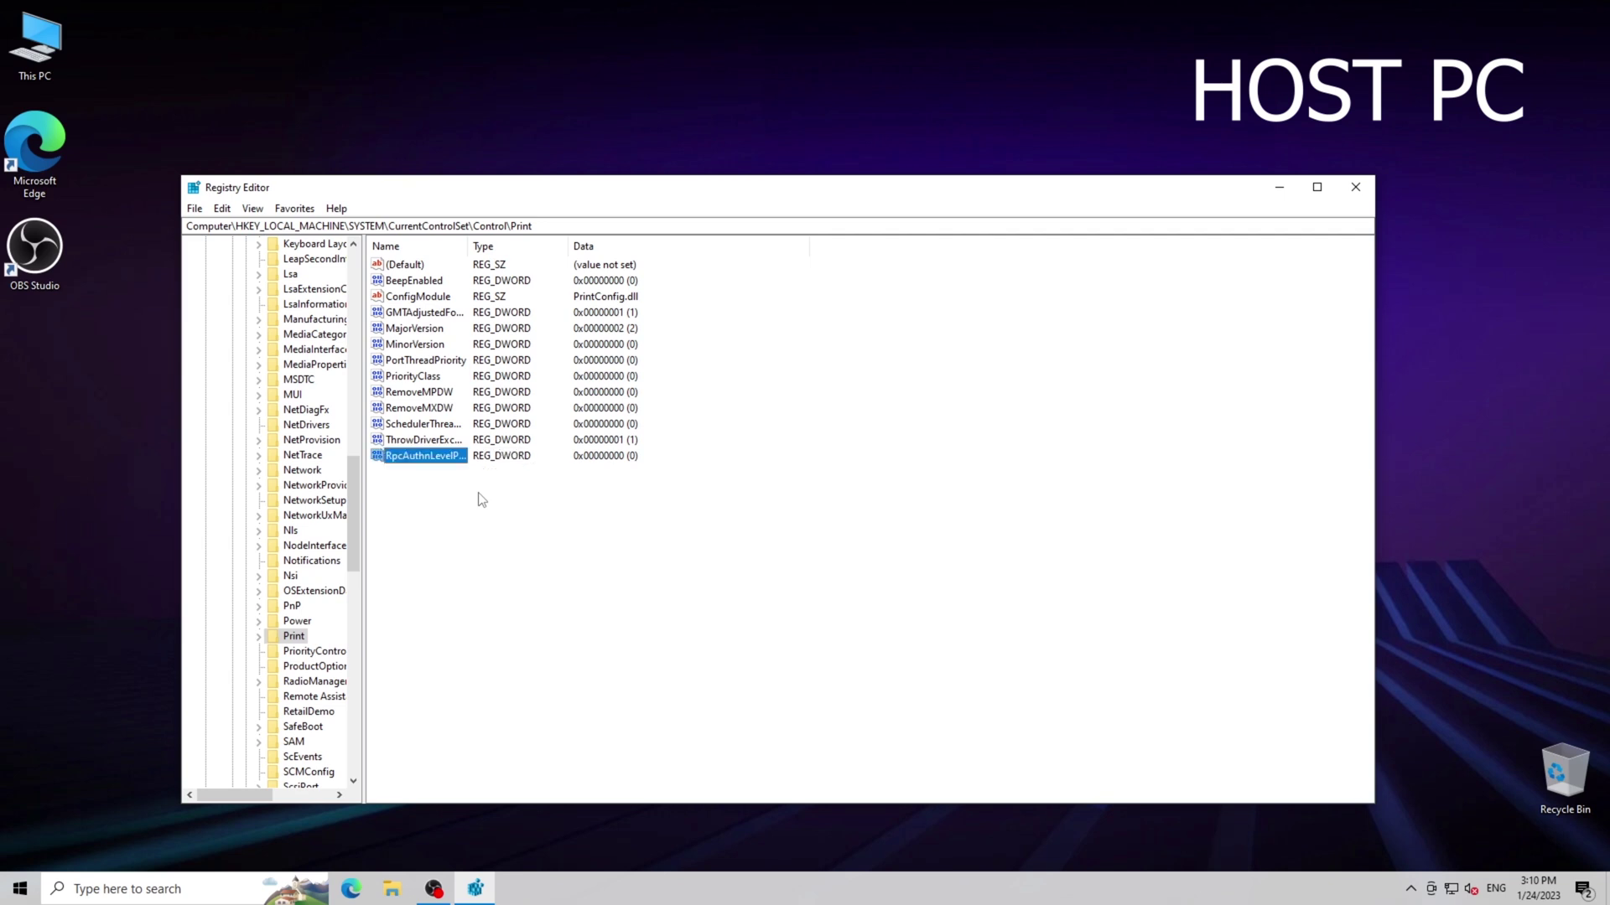
drag(466, 247, 664, 250)
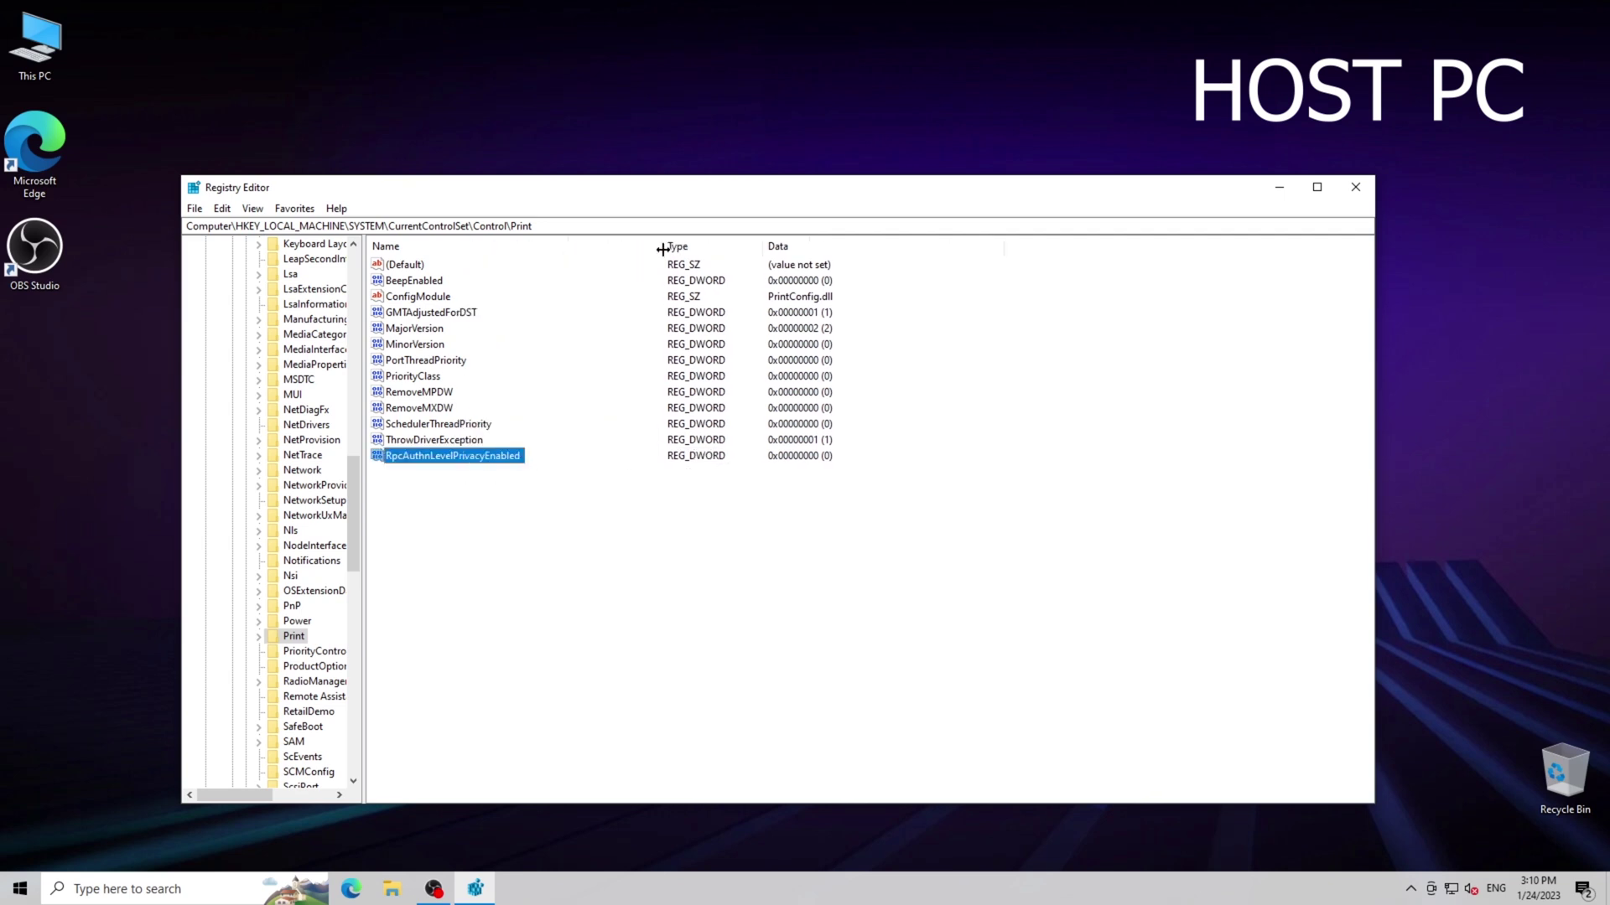
Modify RpcAuthnLevelPrivacyEnabled and confirm its value data as 0
right_click(434, 460)
click(460, 466)
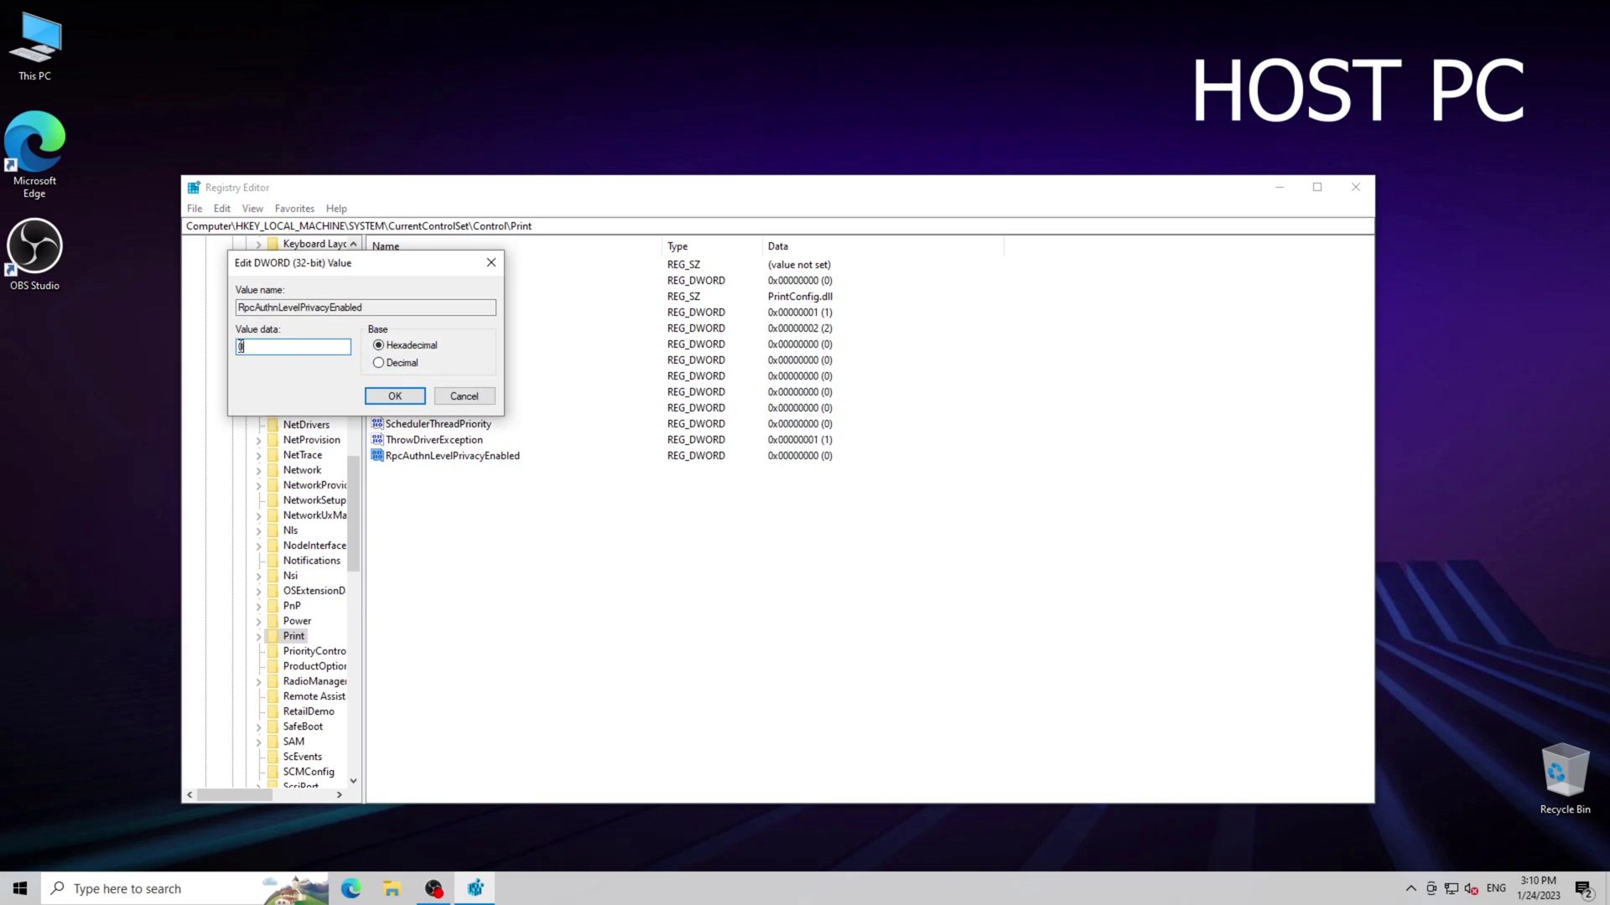
text(0)
click(389, 398)
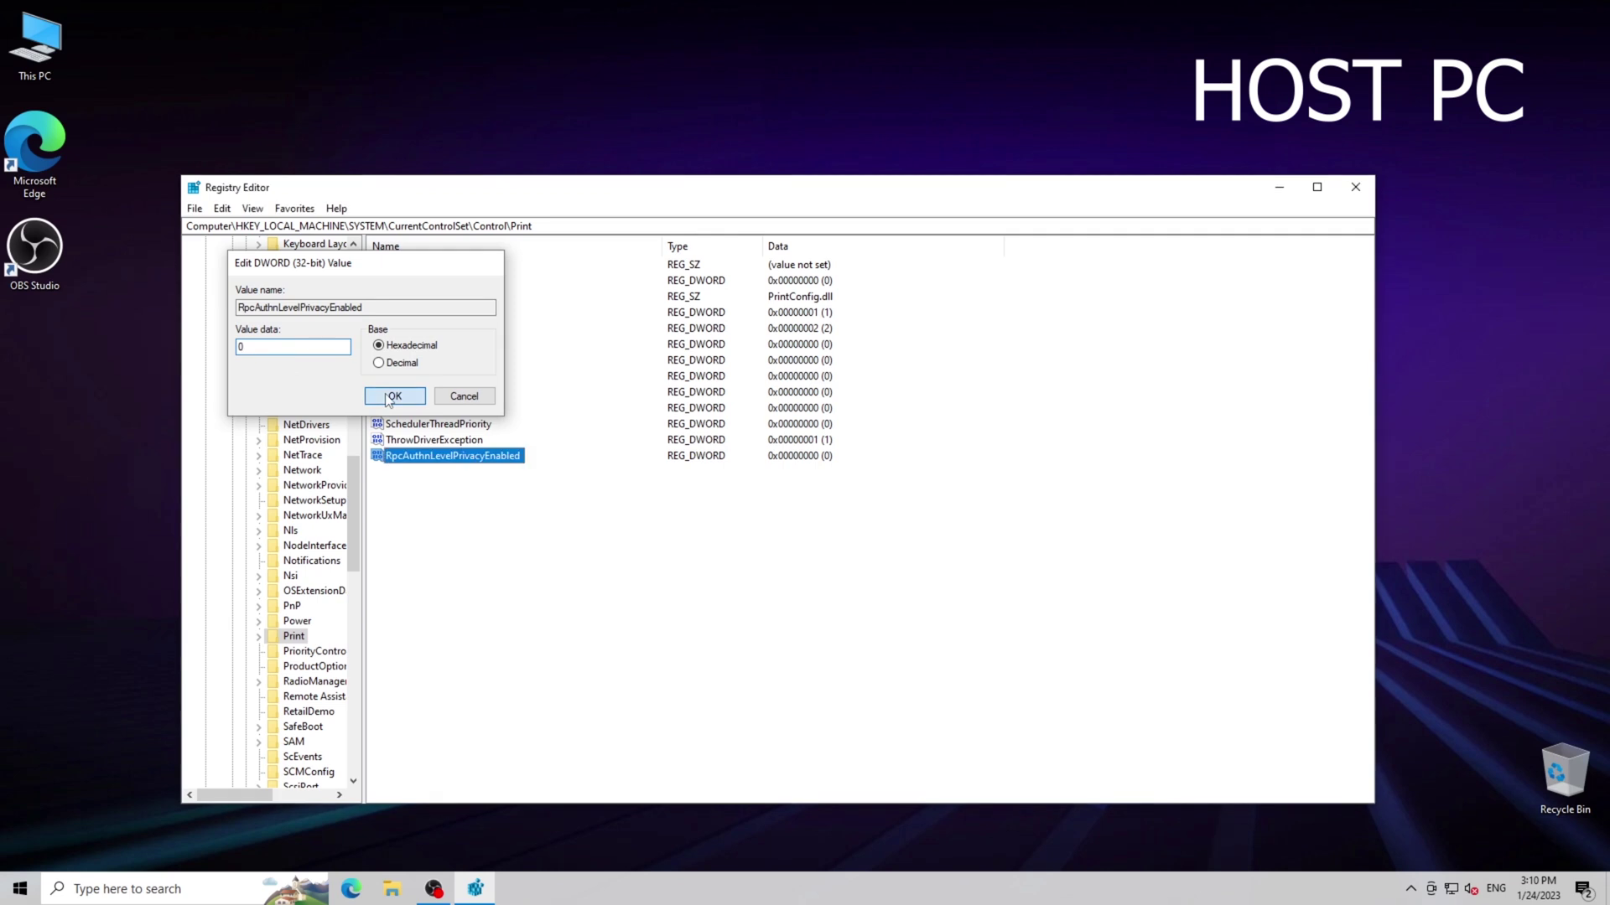
Close Registry Editor, then search 'serv' and launch Services
click(1356, 187)
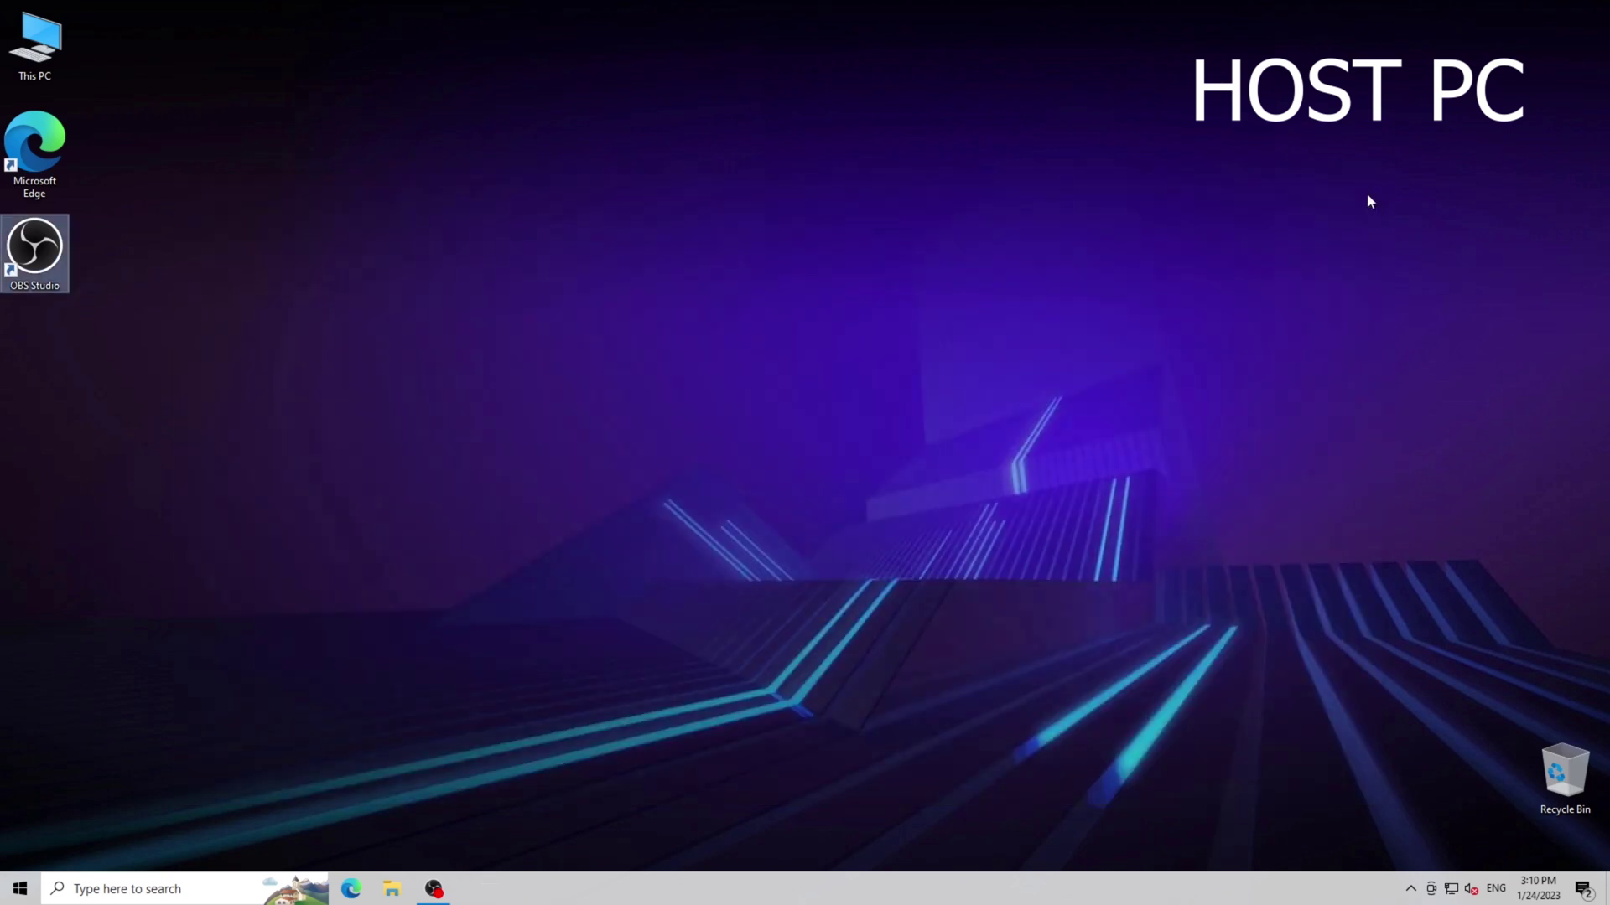
click(850, 650)
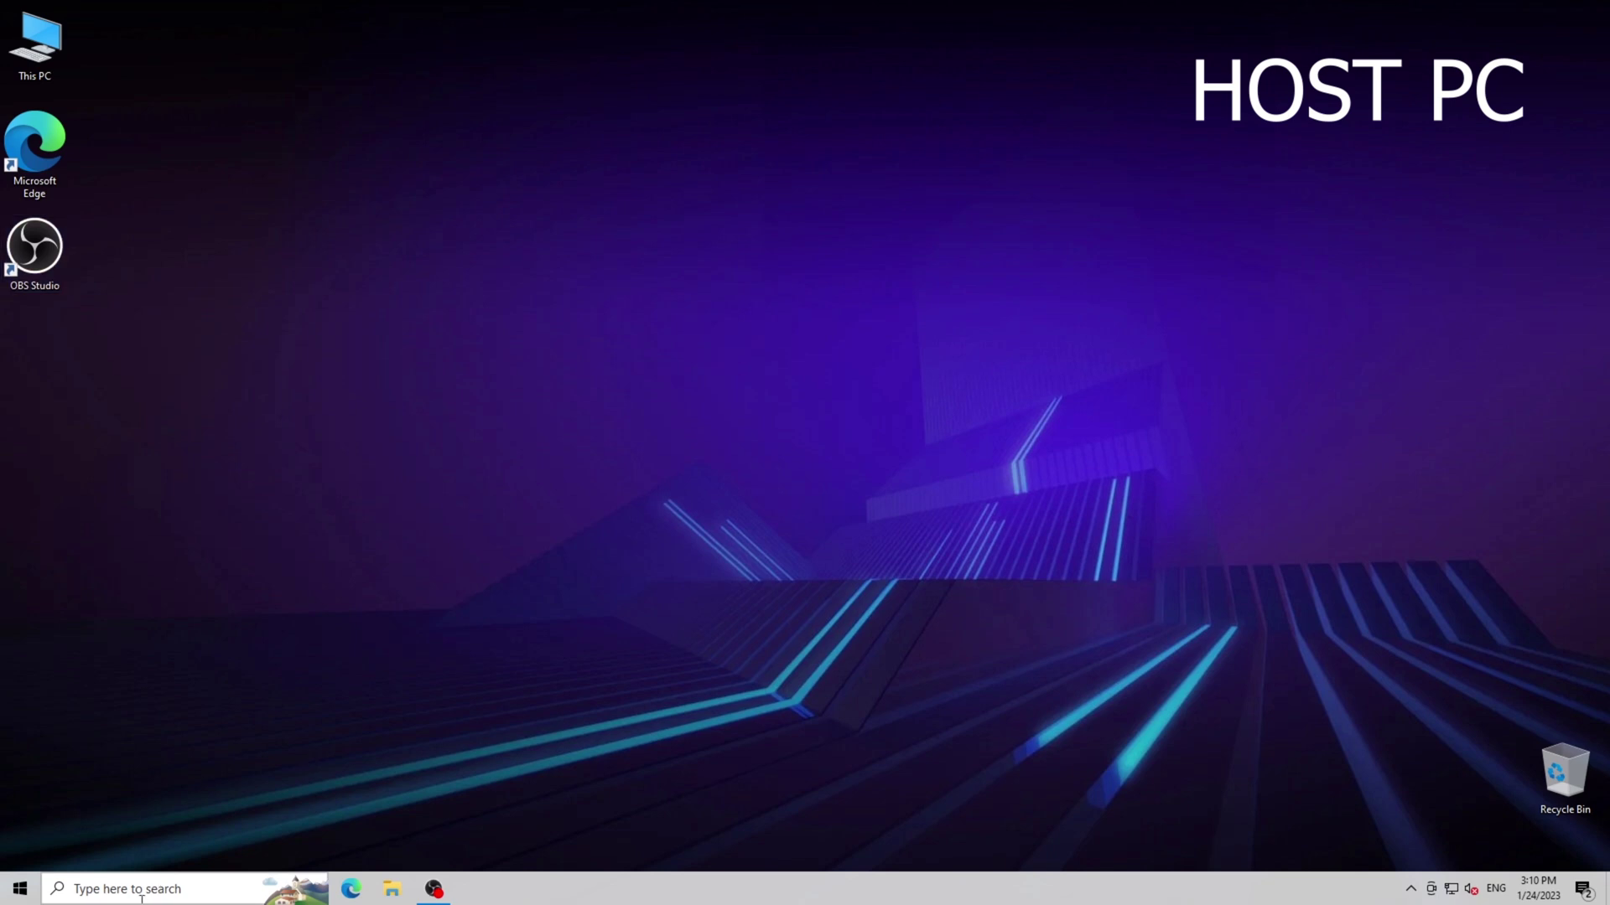
click(134, 890)
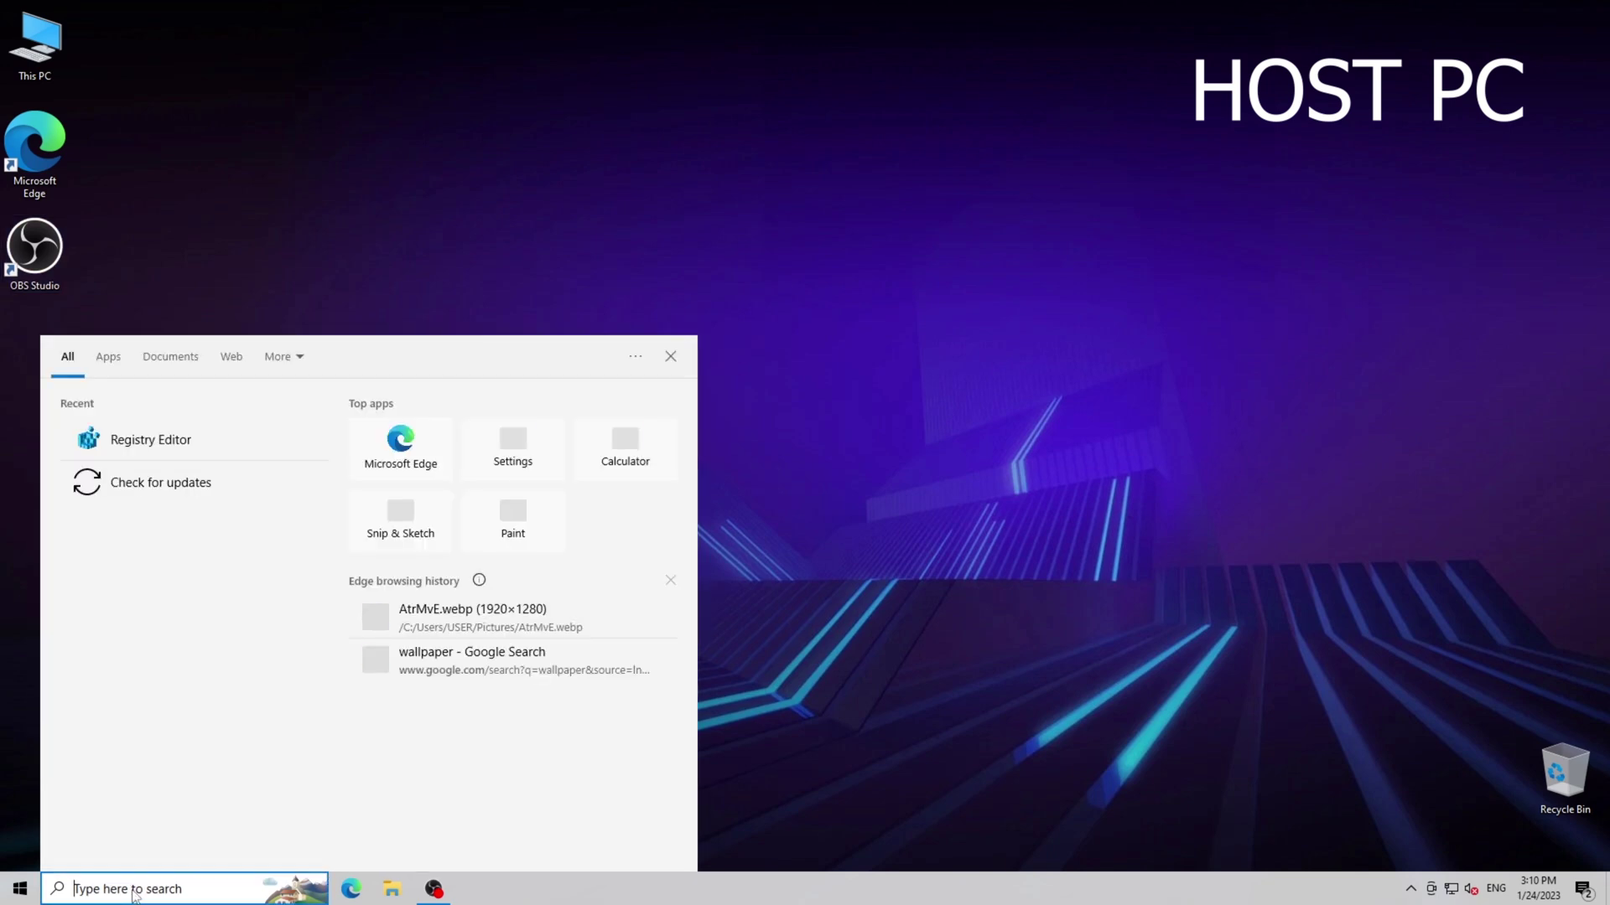
text(ser)
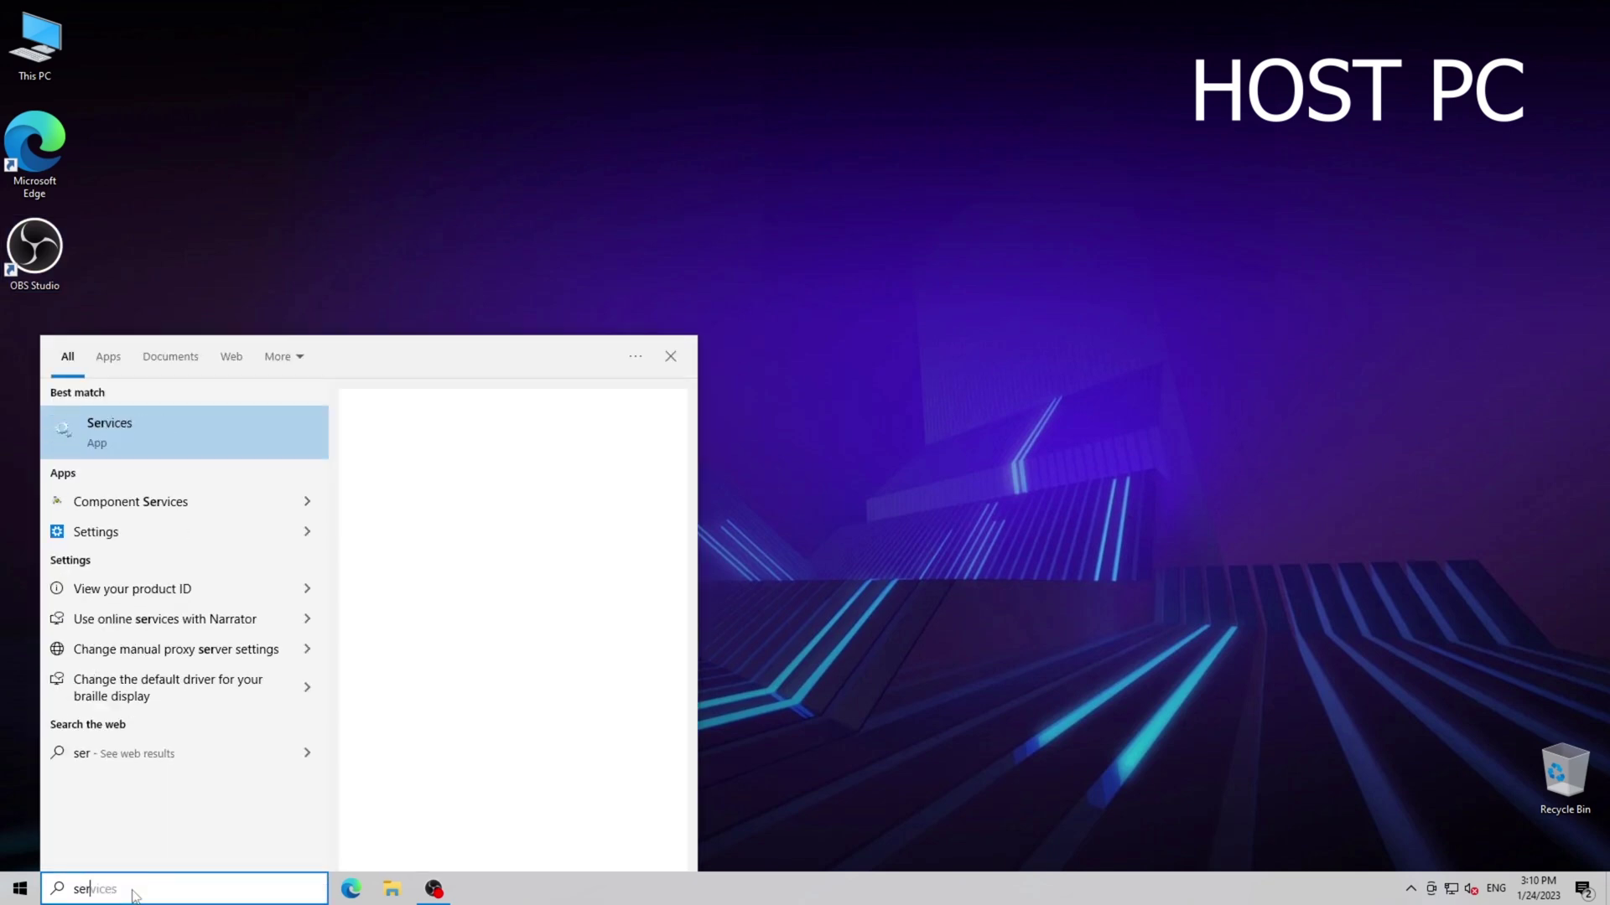
text(v)
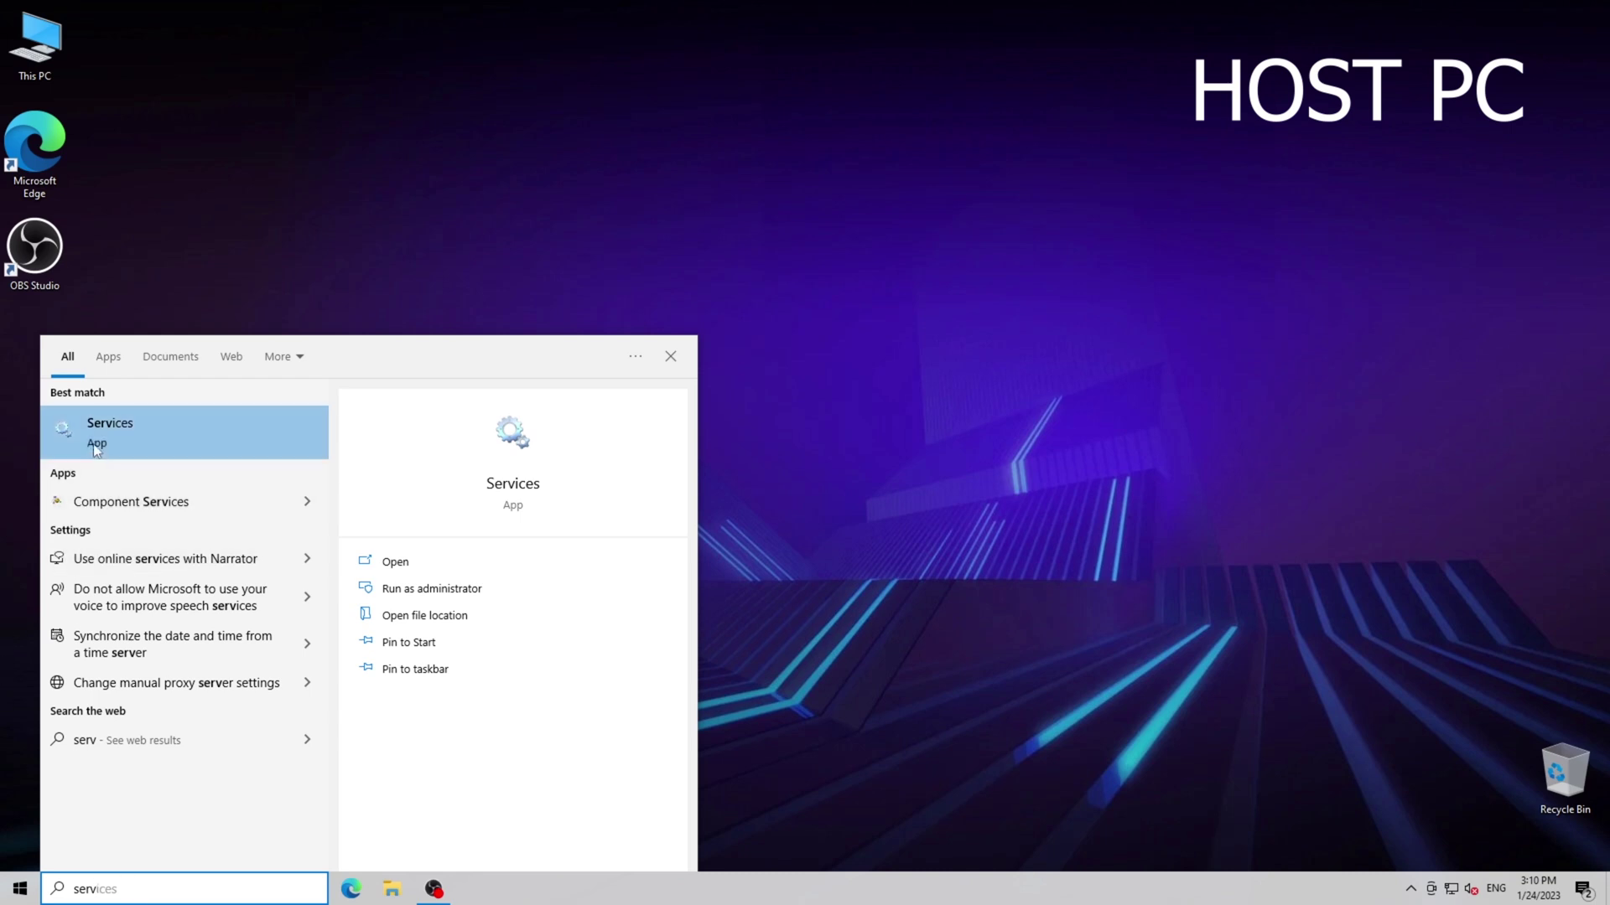
click(142, 433)
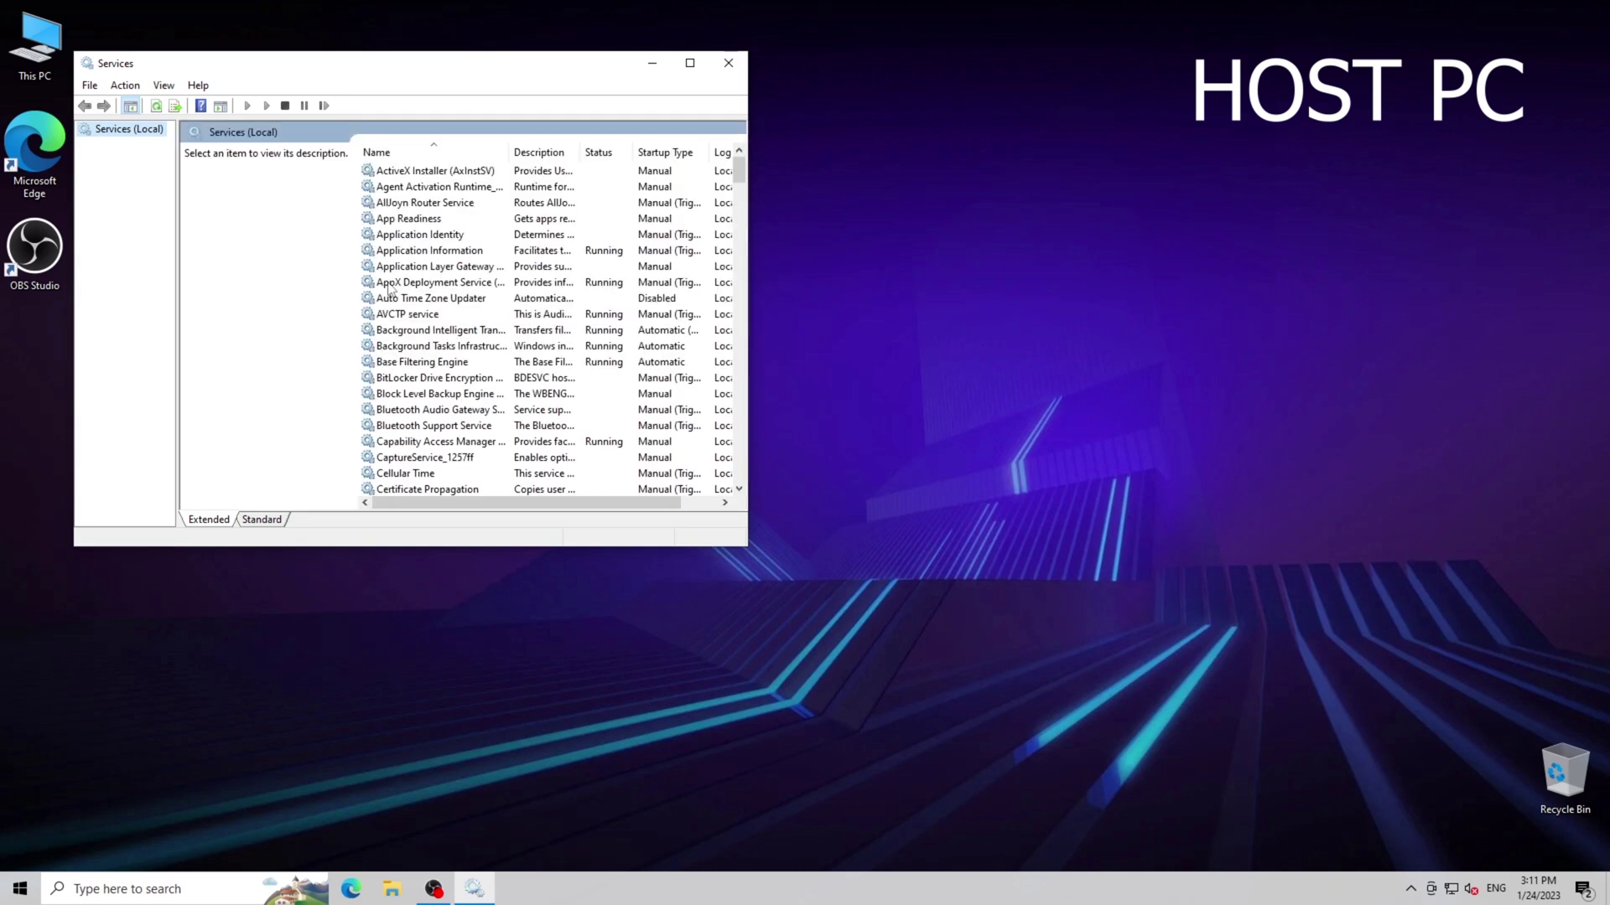
scroll(459, 302, down, 4)
scroll(461, 306, down, 5)
scroll(463, 321, down, 5)
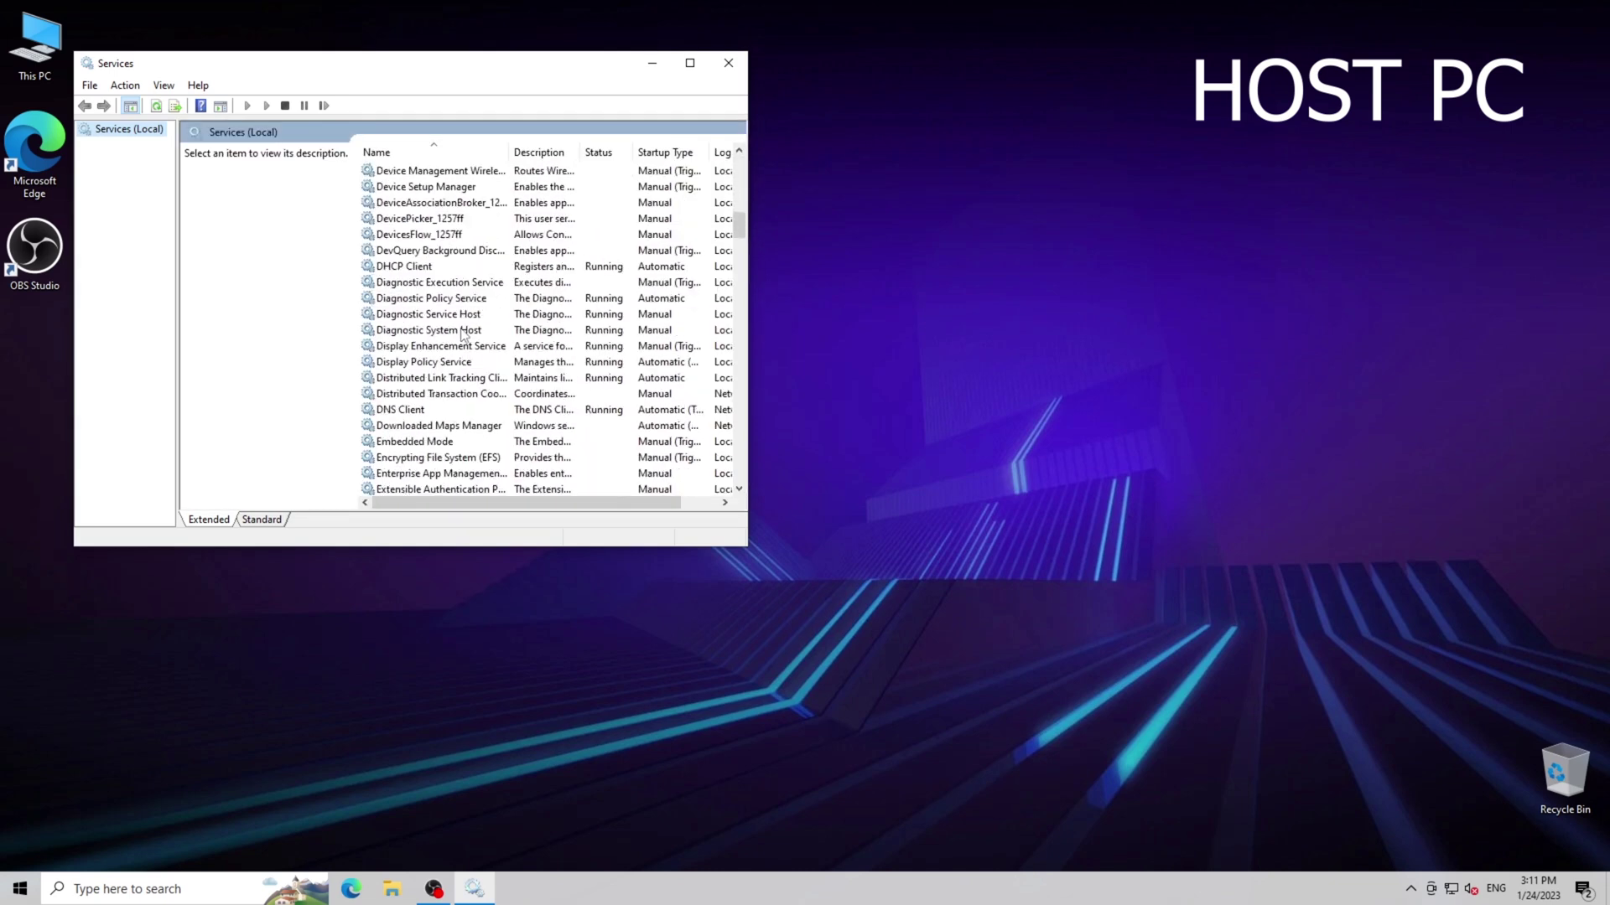
scroll(463, 334, down, 5)
scroll(464, 340, down, 5)
scroll(463, 352, down, 5)
scroll(466, 378, down, 5)
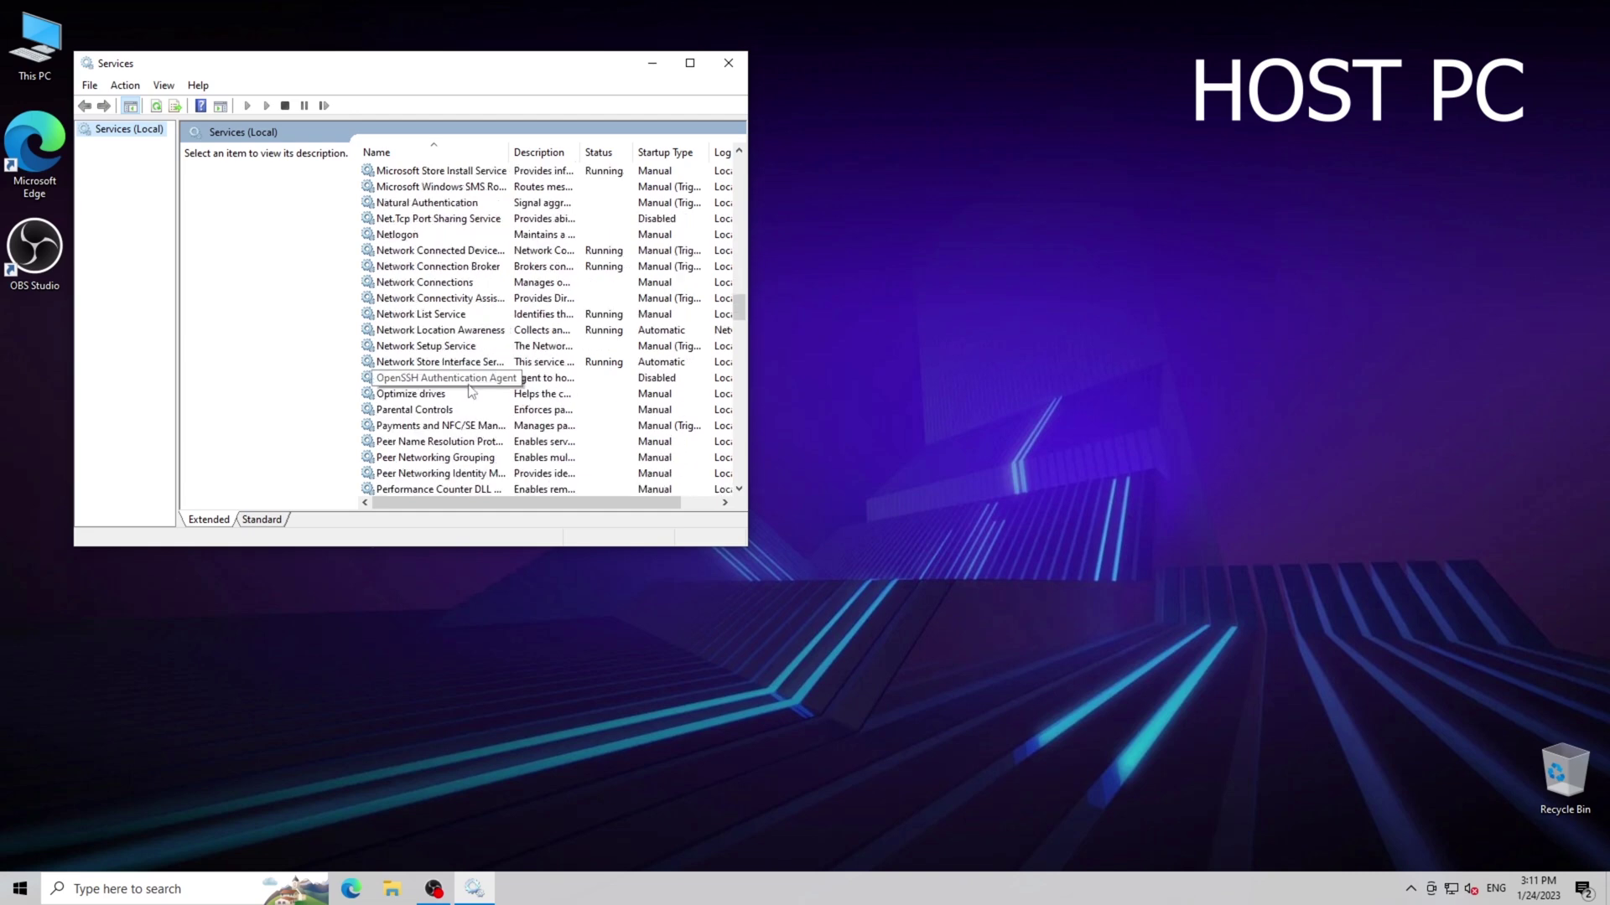
scroll(468, 403, down, 5)
Restart the Print Spooler service, then close the Services window
click(423, 413)
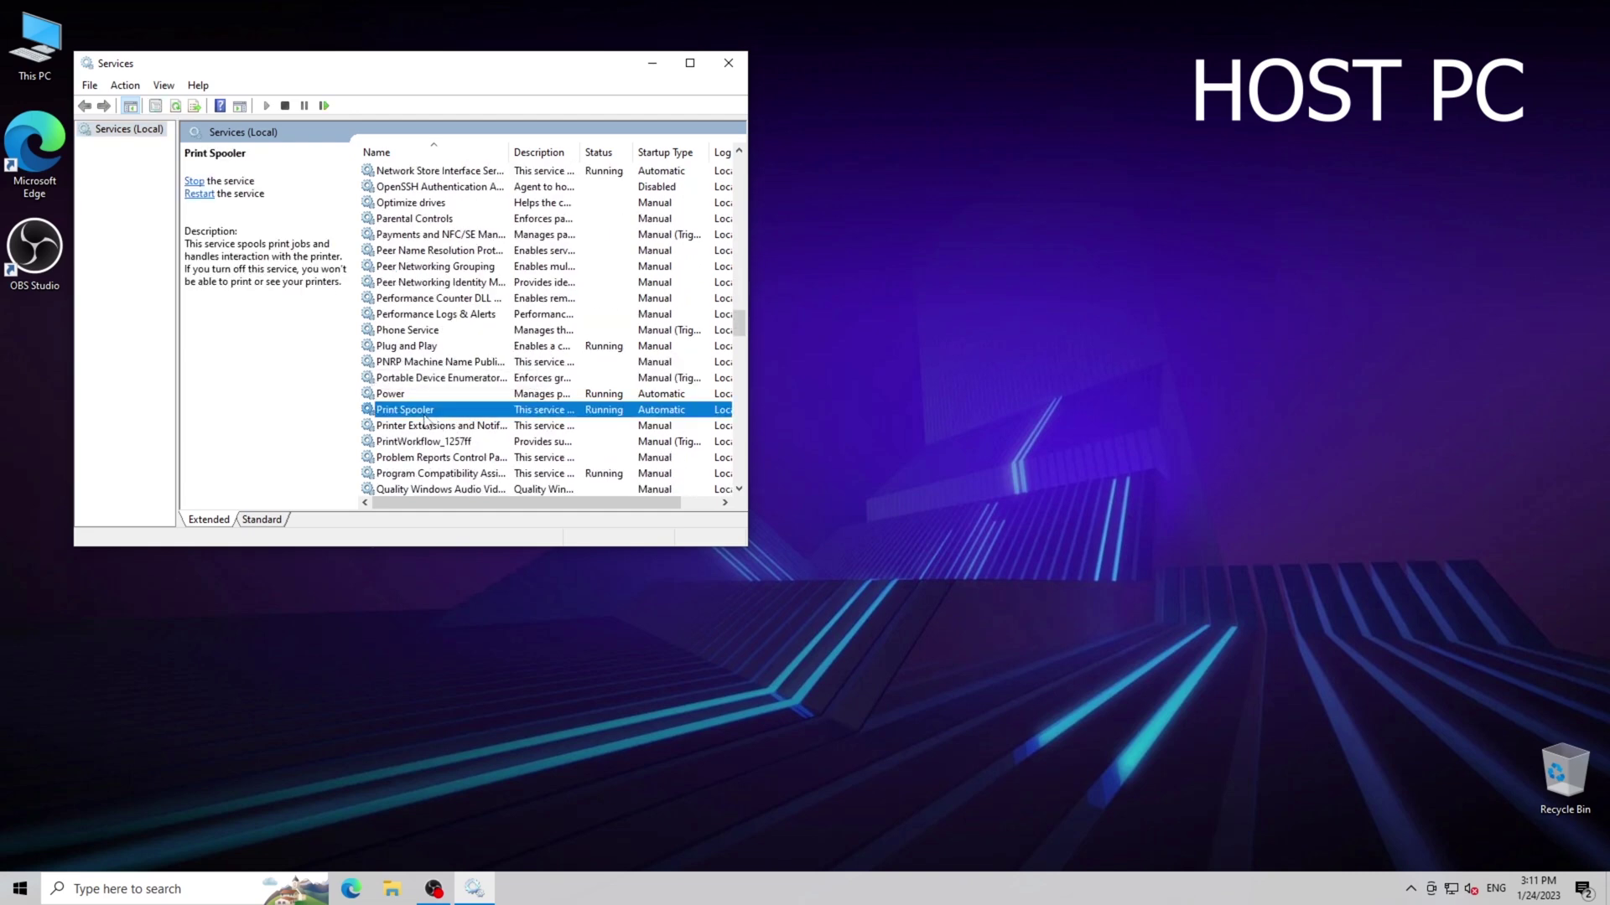
right_click(423, 413)
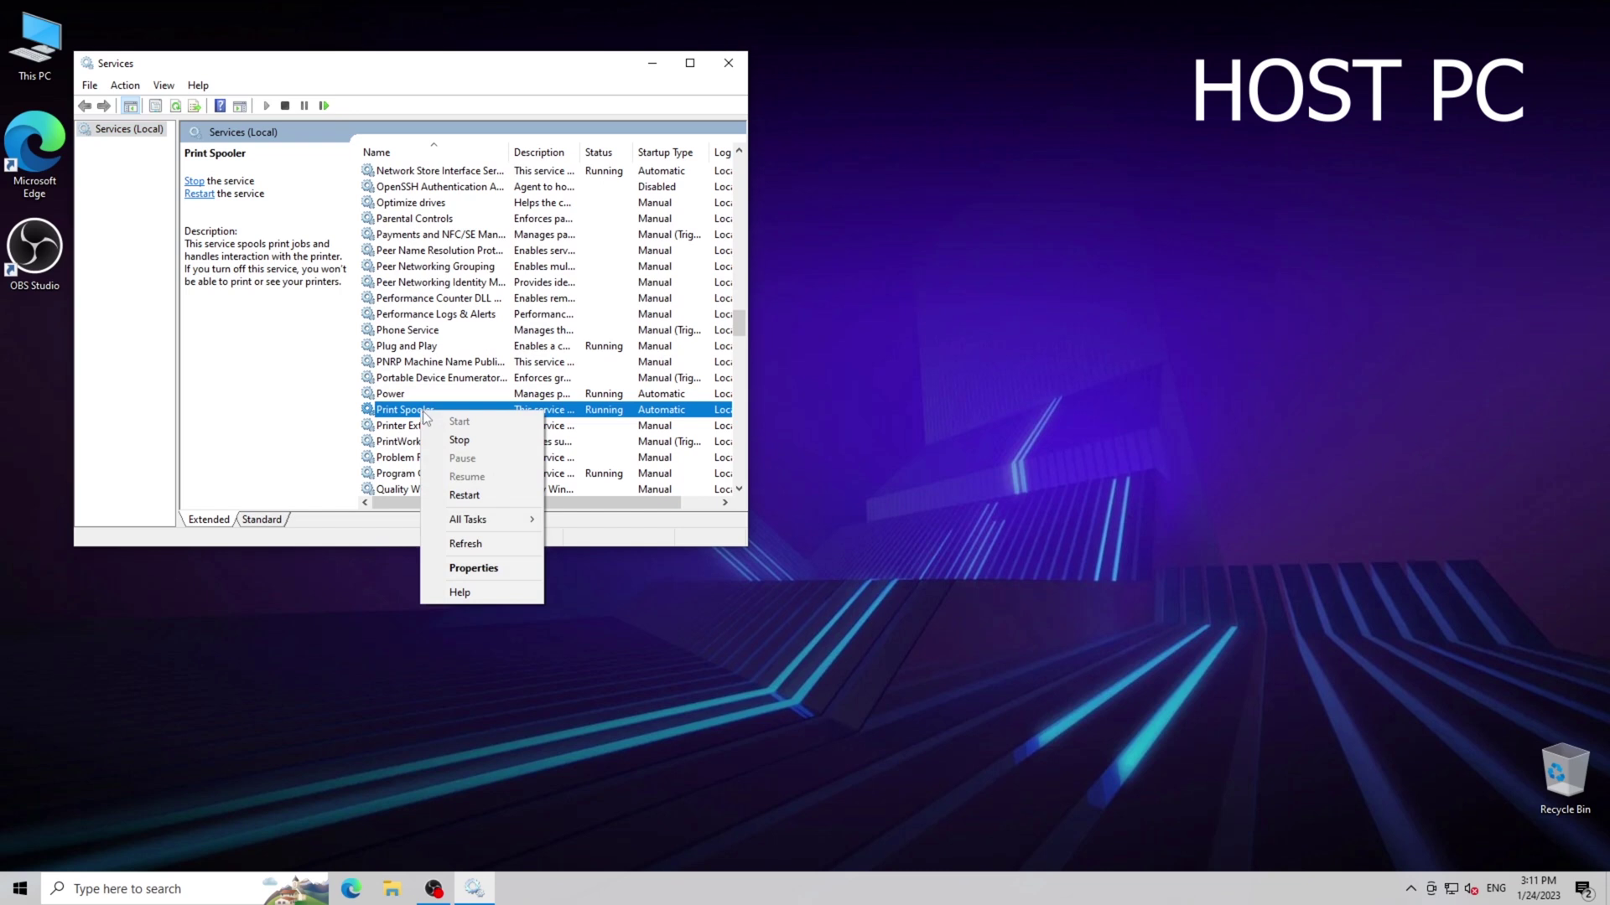
click(460, 497)
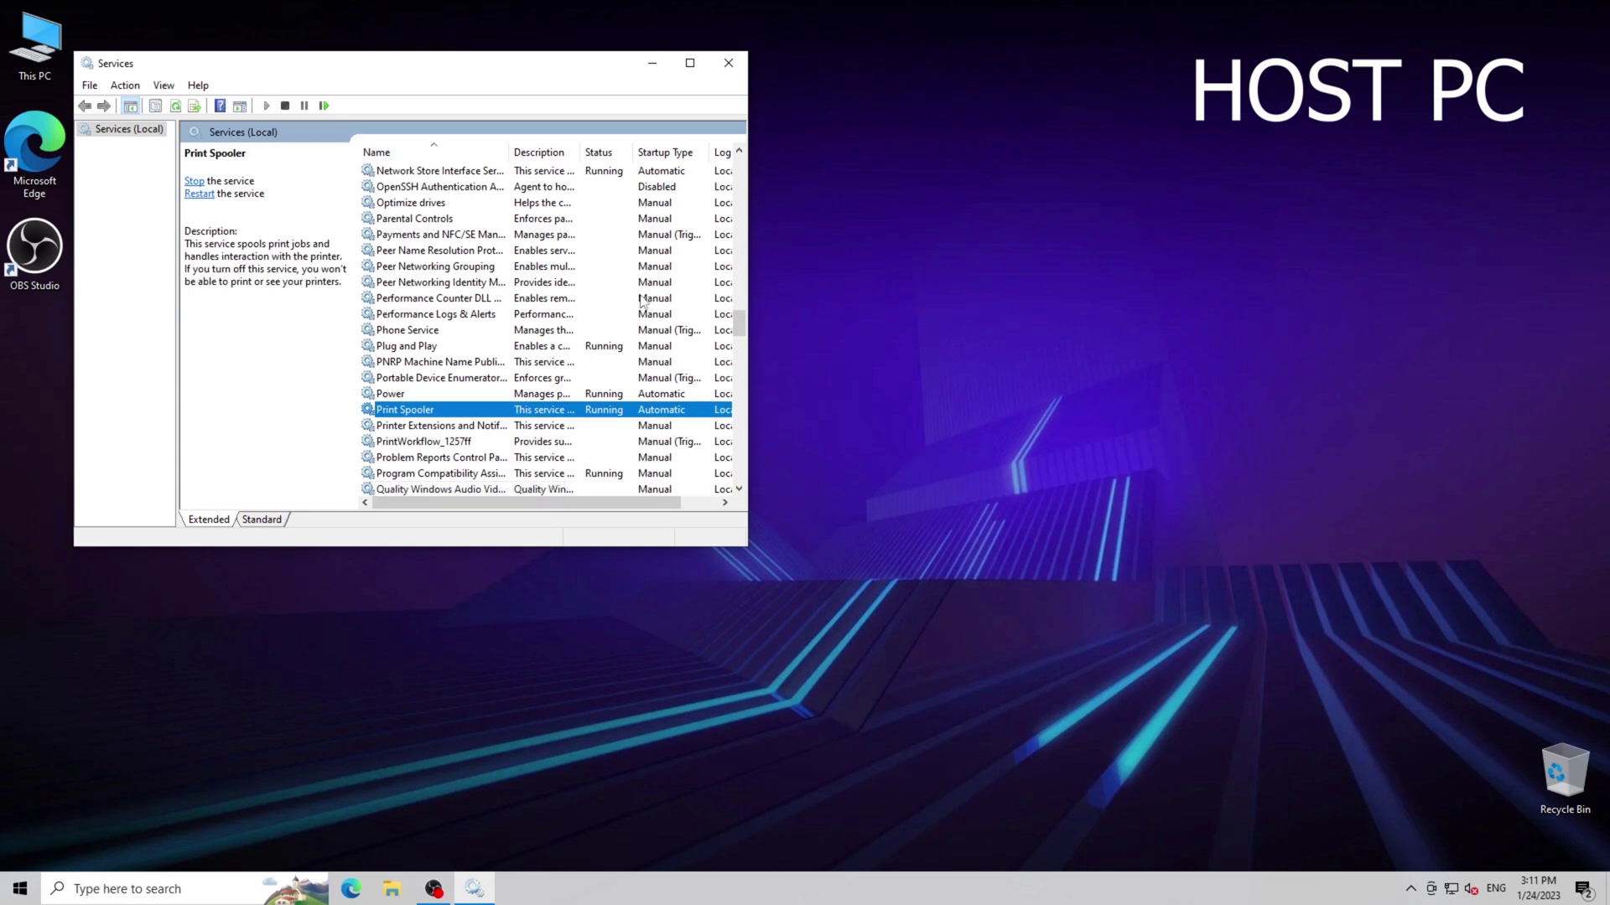
click(724, 64)
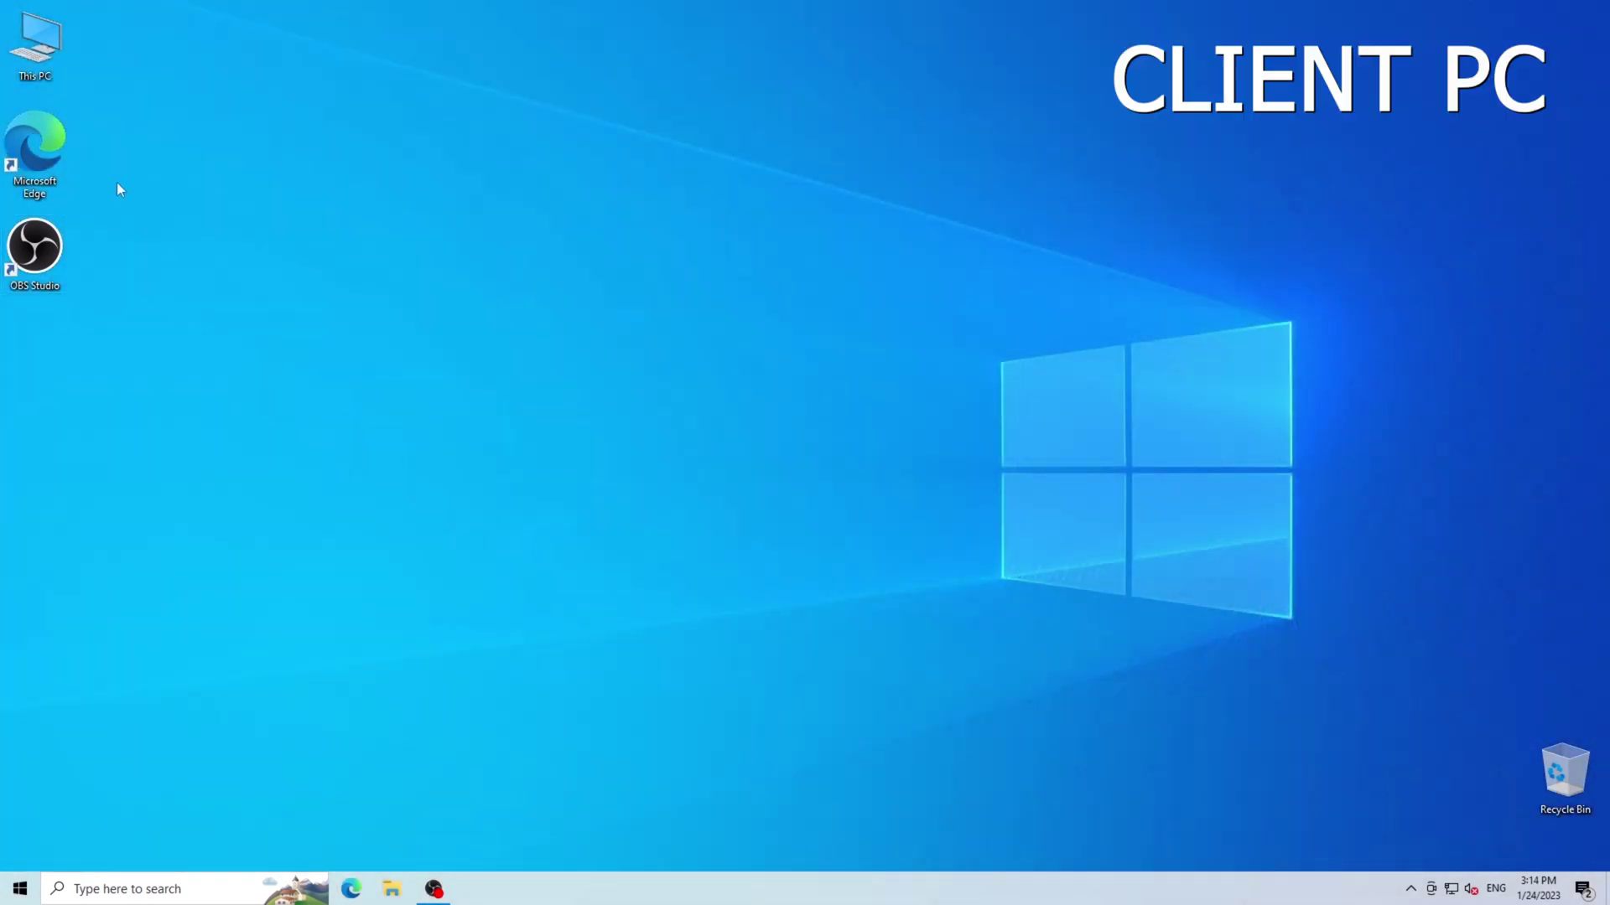
From This PC, connect to the HP LaserJet printer shared by DESKTOP-BUF66JQ
double_click(50, 56)
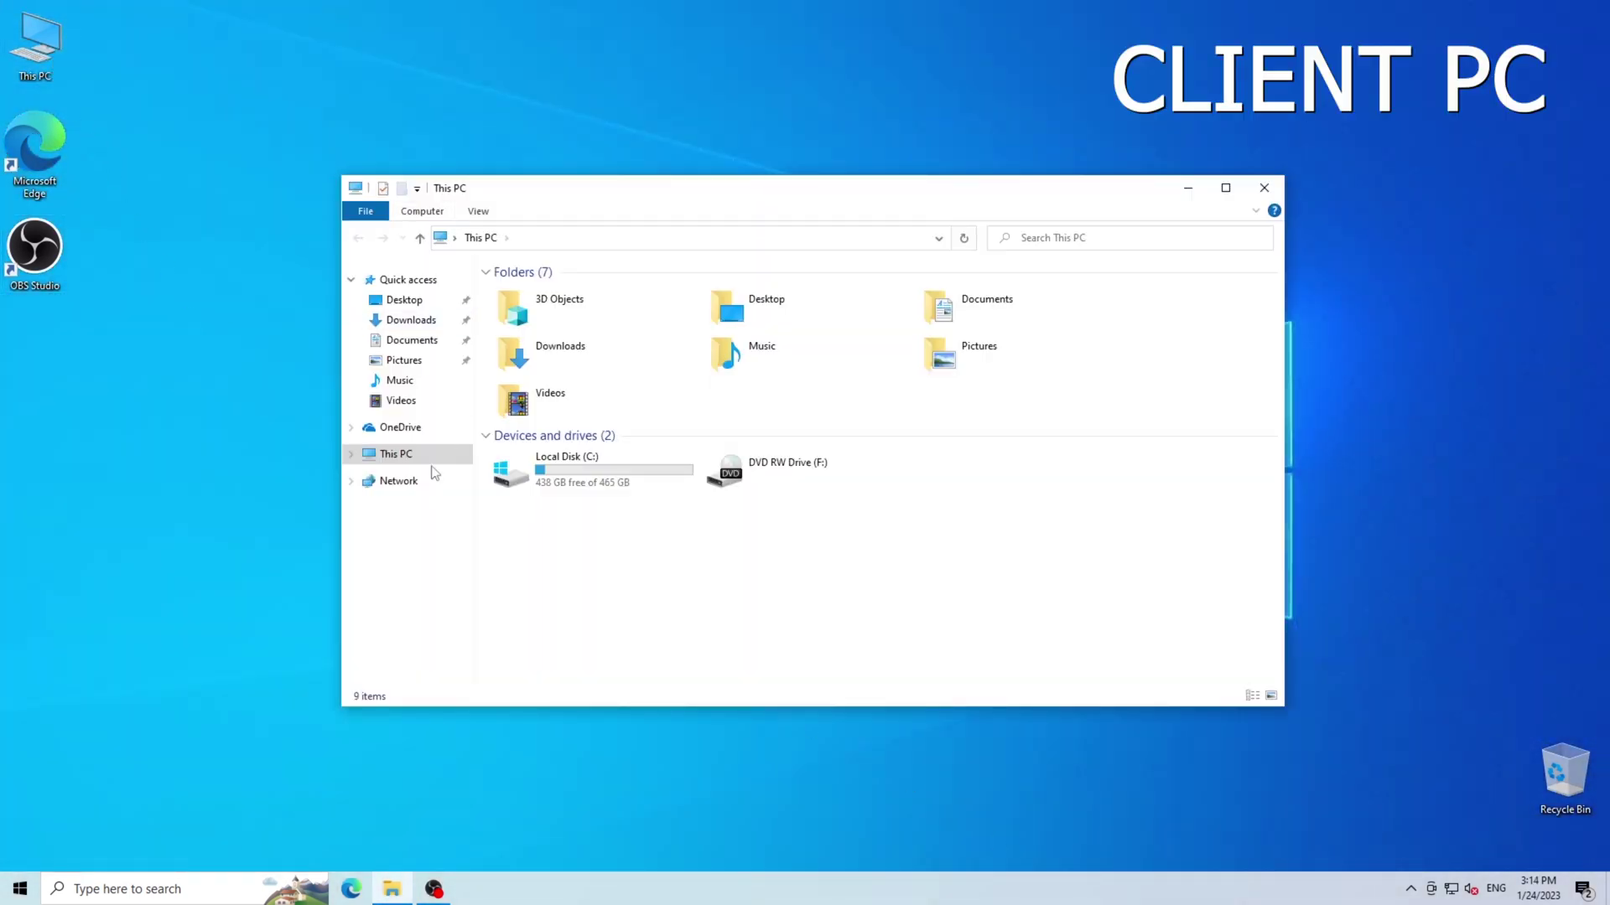
click(411, 521)
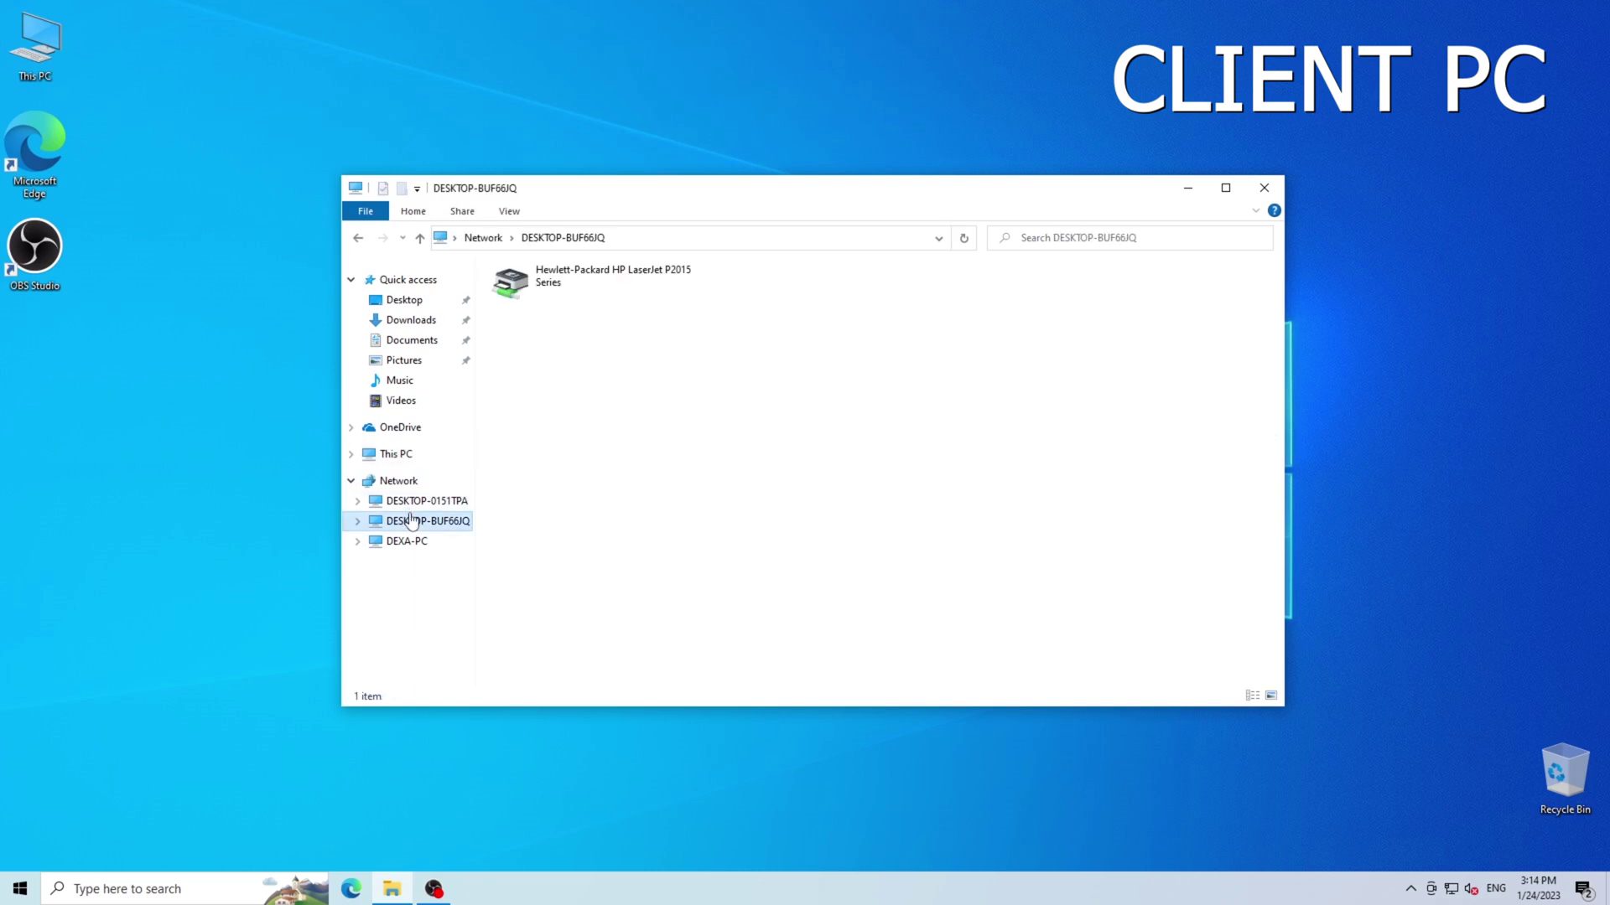
double_click(535, 285)
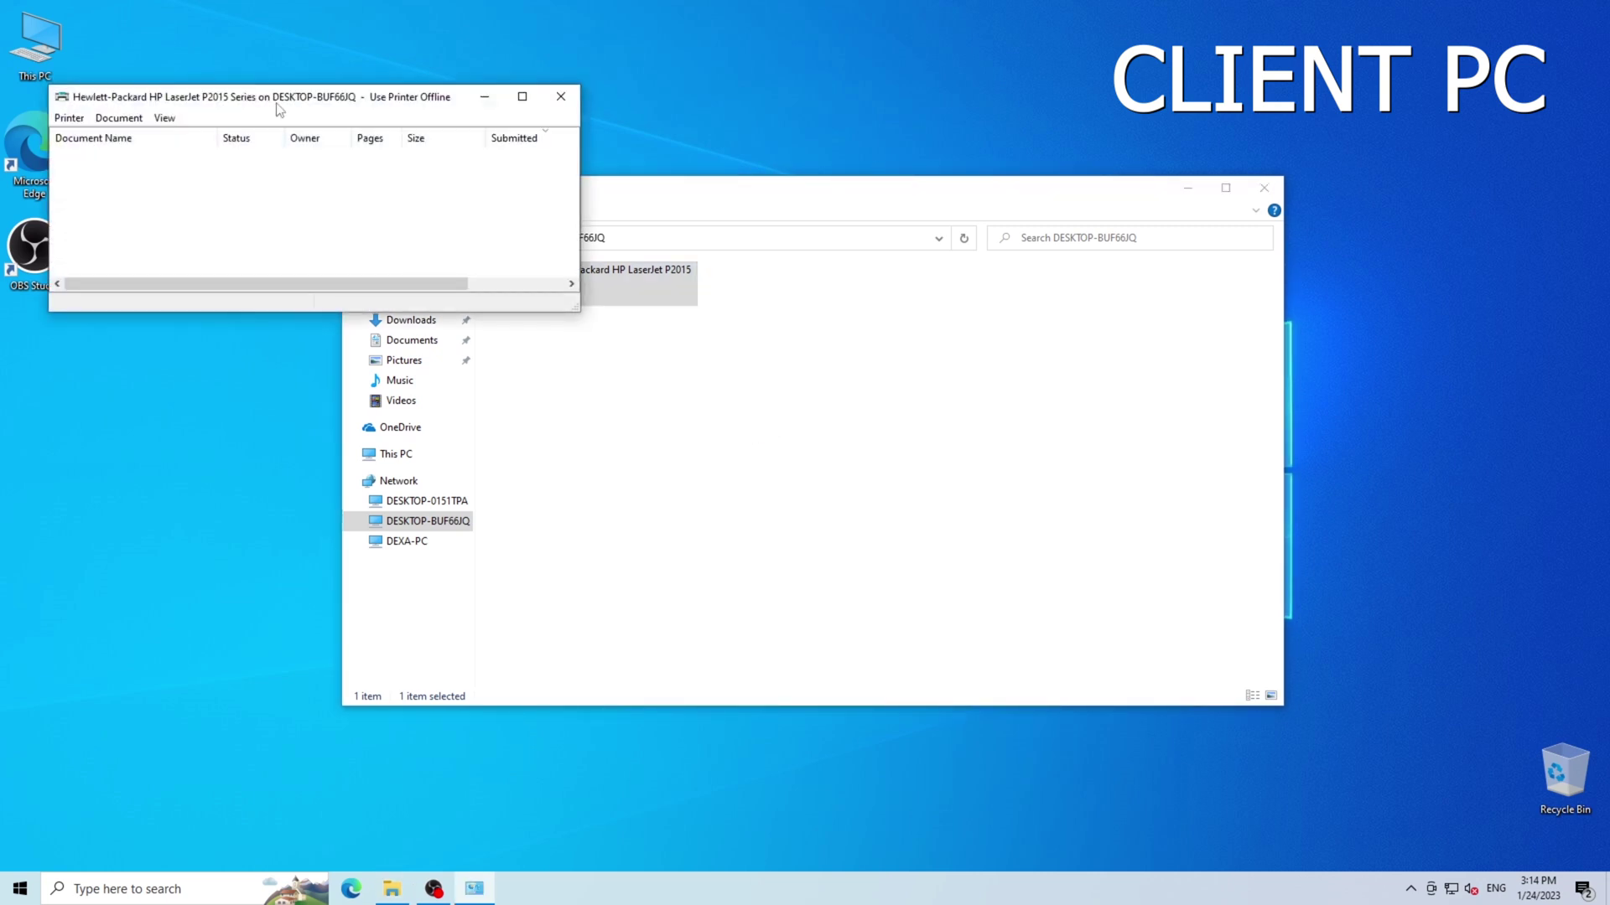
Move and close the printer queue window, then close File Explorer
drag(277, 104, 734, 395)
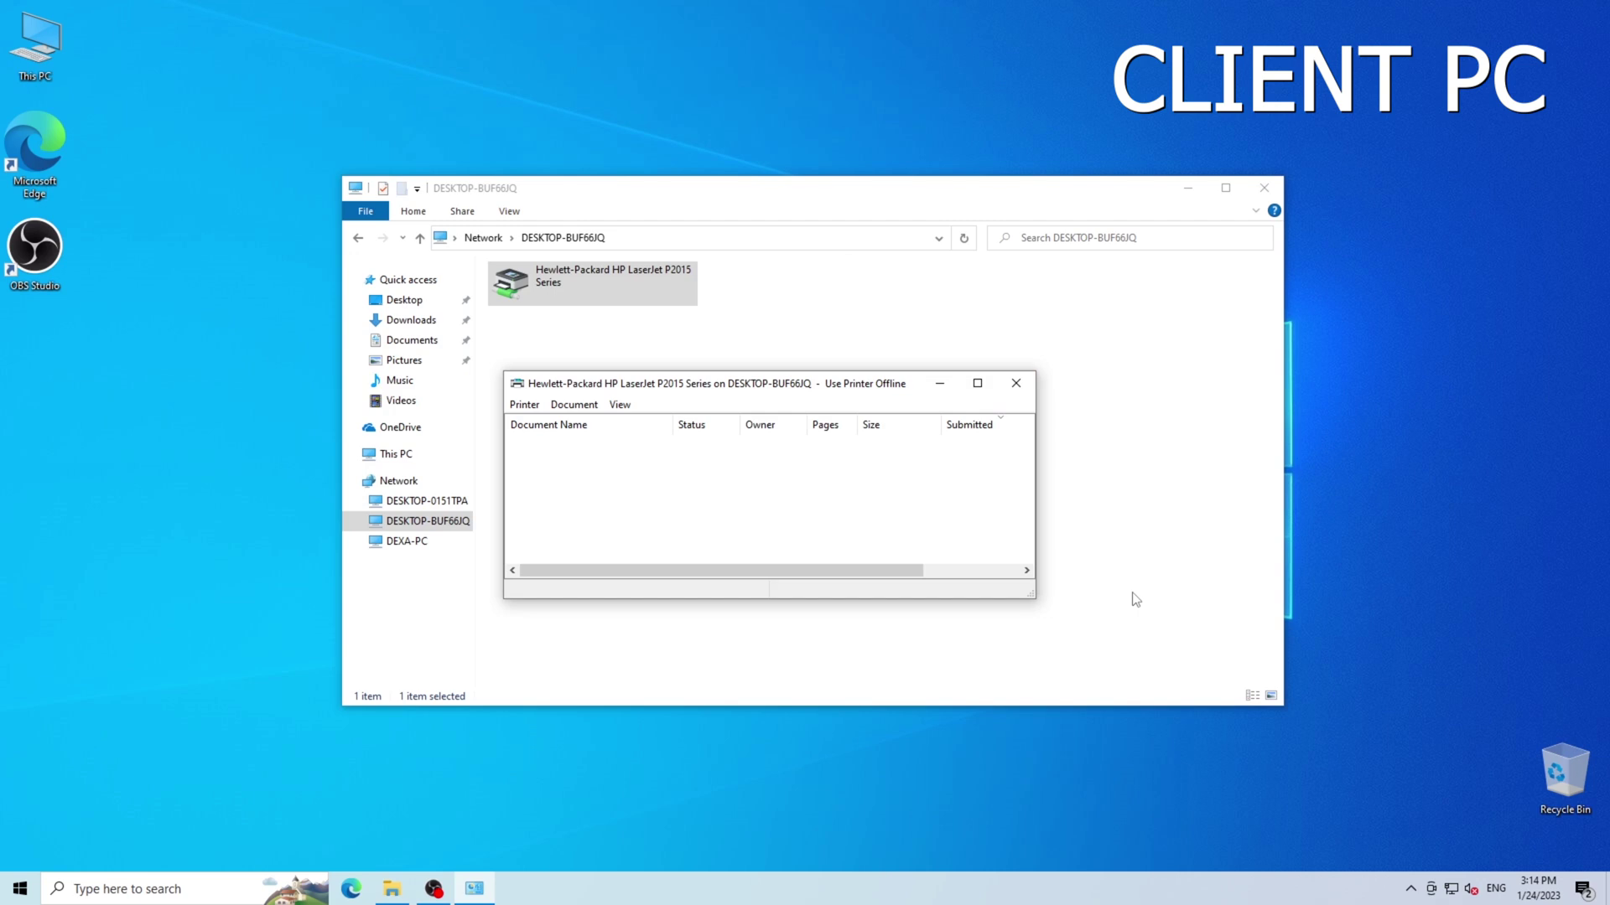
click(1017, 384)
click(1264, 188)
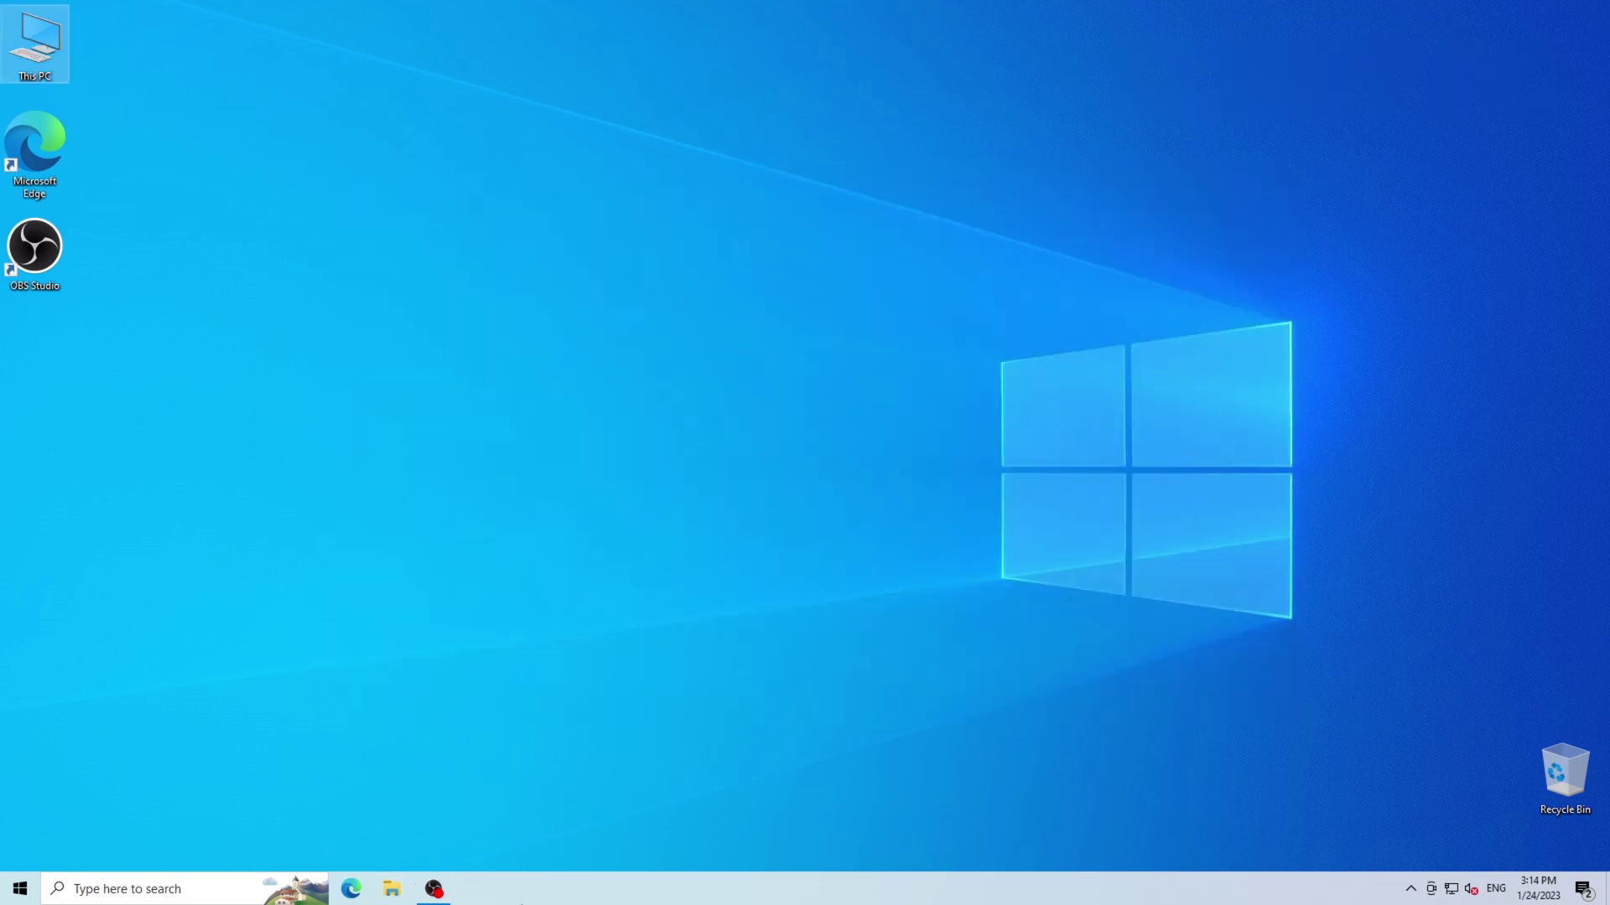